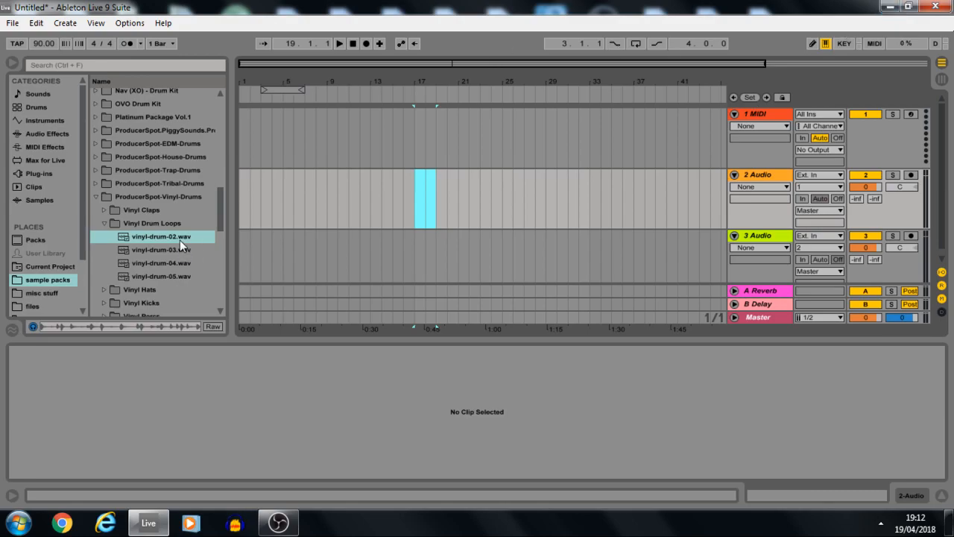
Place the vinyl-drum-02.wav loop on the 2 Audio track at bar 17.
drag(179, 240, 410, 206)
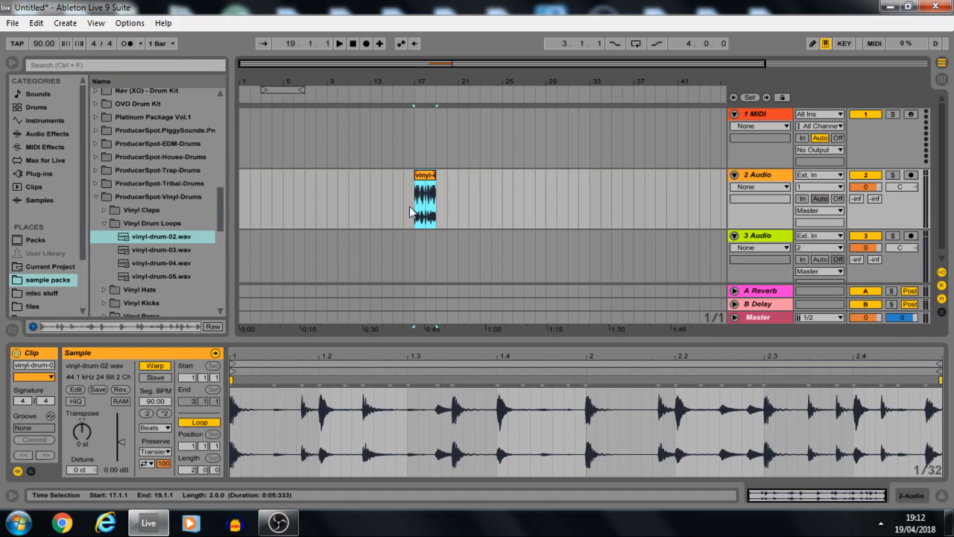
Try duplicating the drum loop clip directly after the original, and undo the duplication.
key(ctrl+d)
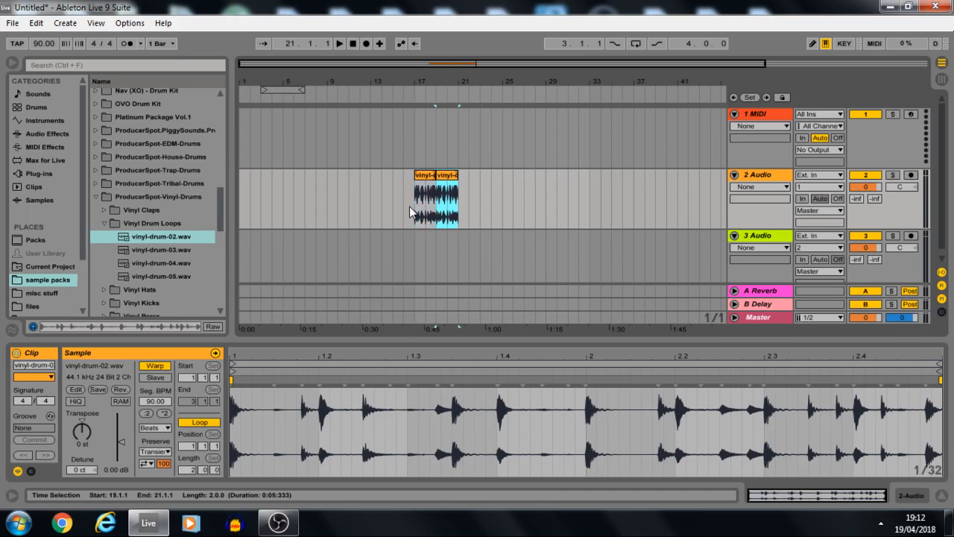
key(ctrl+z)
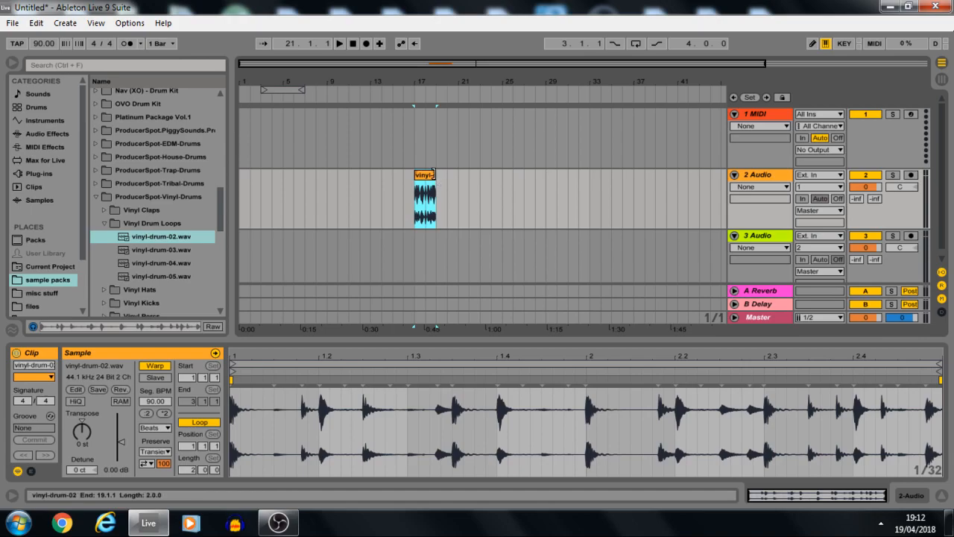
Try extending the drum loop clip to 8 bars and consolidating it, and undo both changes.
drag(433, 174, 502, 186)
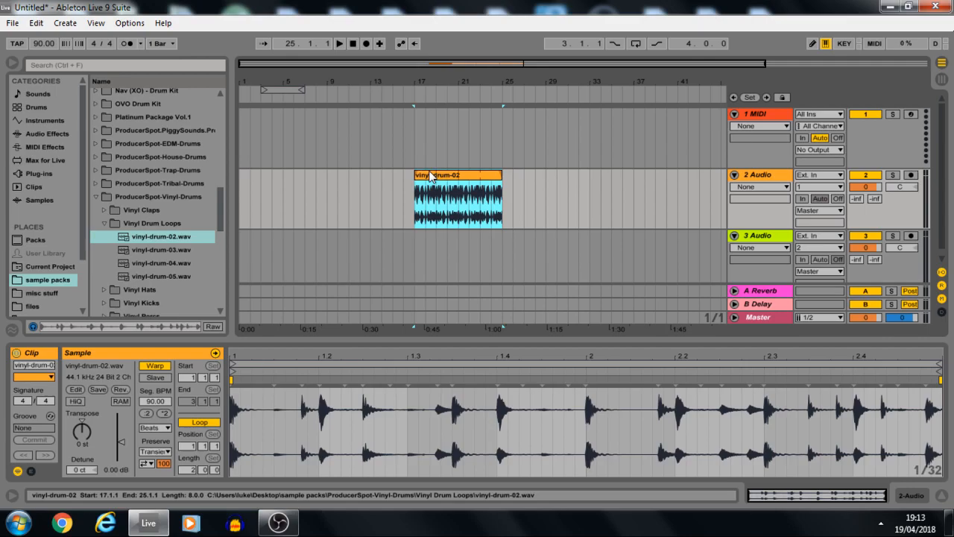
key(ctrl+j)
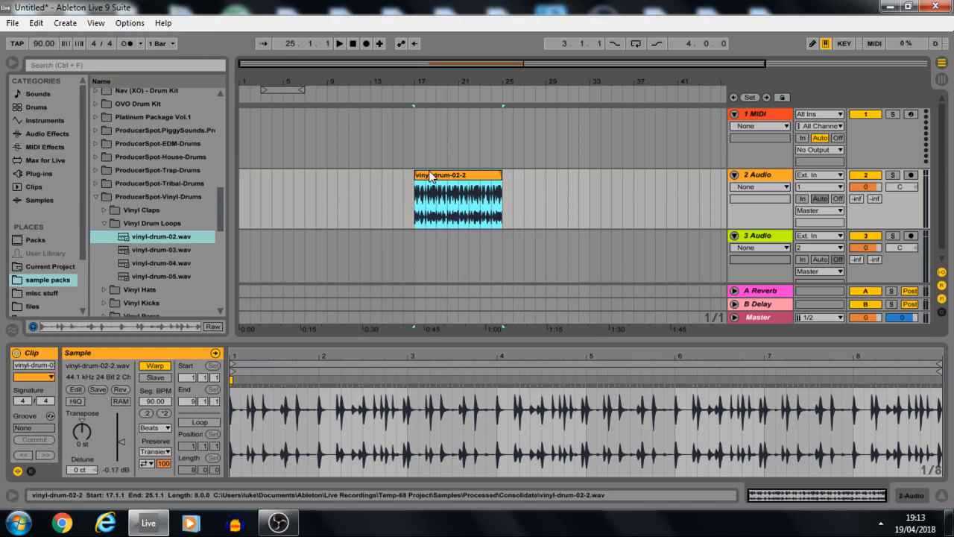
key(ctrl+z)
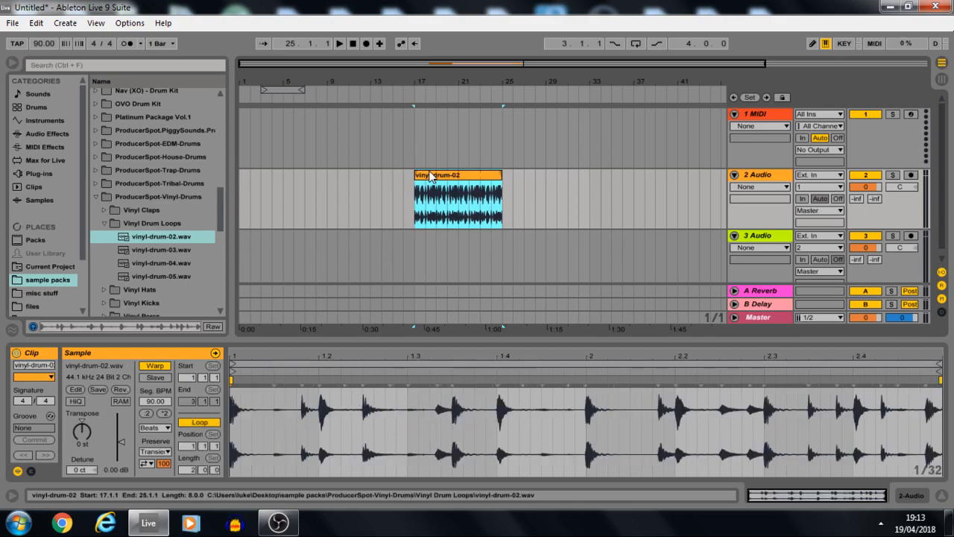
key(ctrl+z)
click(414, 199)
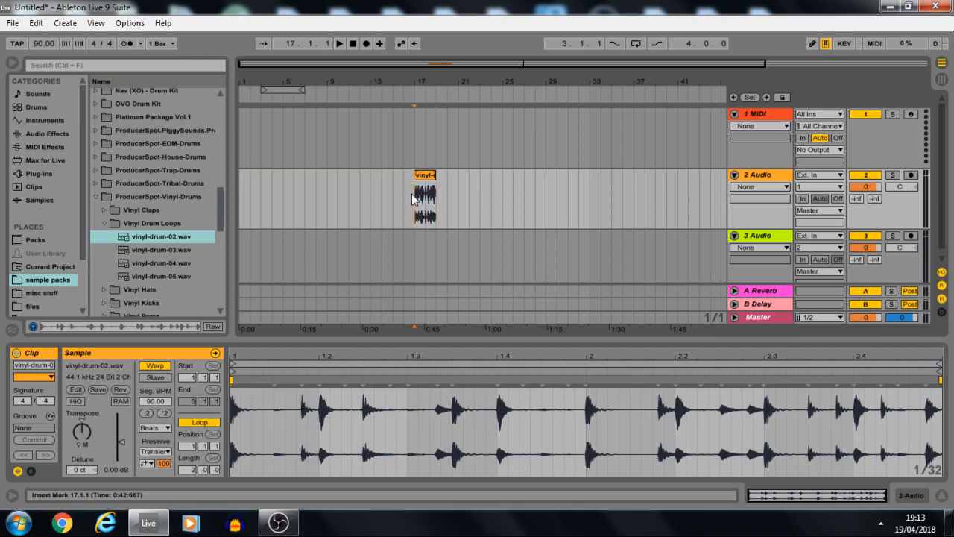
Try shifting the transient near 1.1.4 of the drum loop slightly later with a warp marker.
click(433, 186)
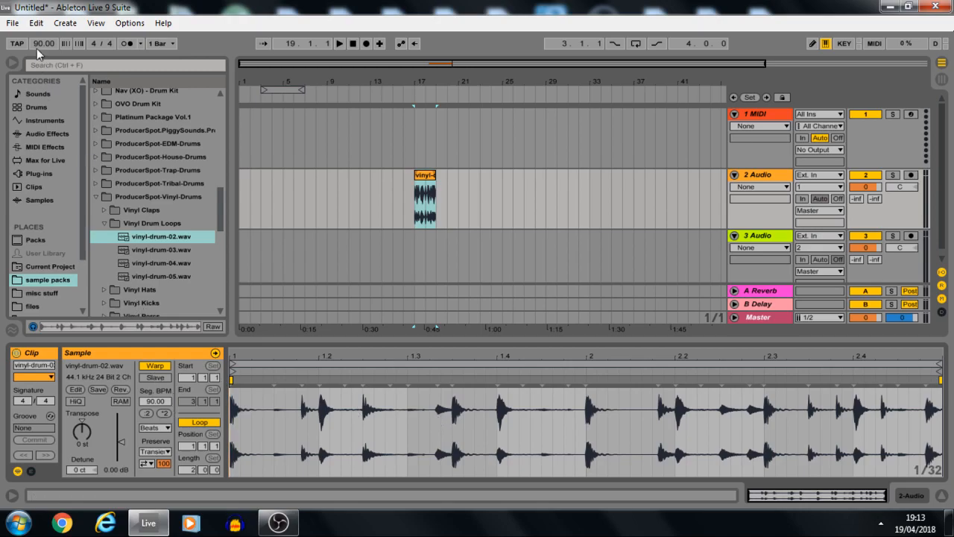
click(302, 393)
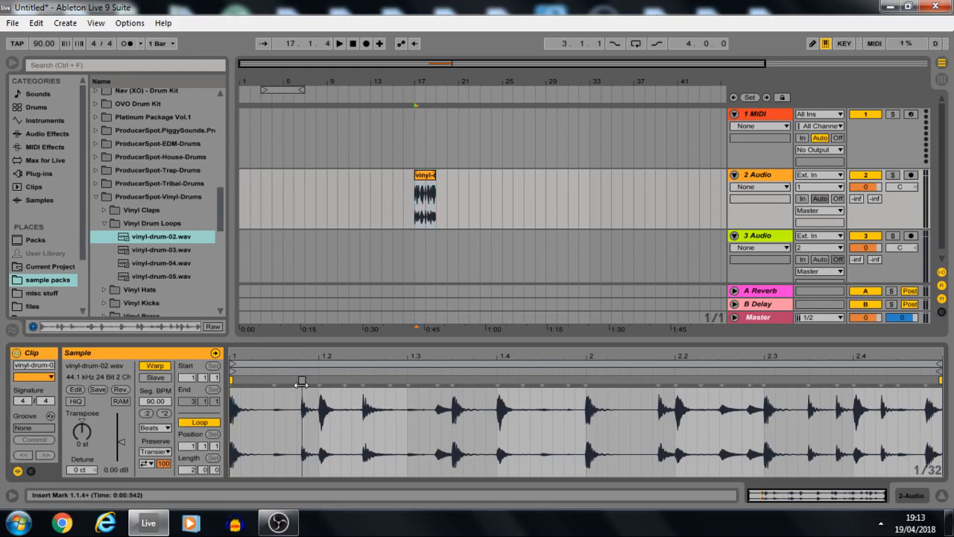
drag(301, 383, 302, 387)
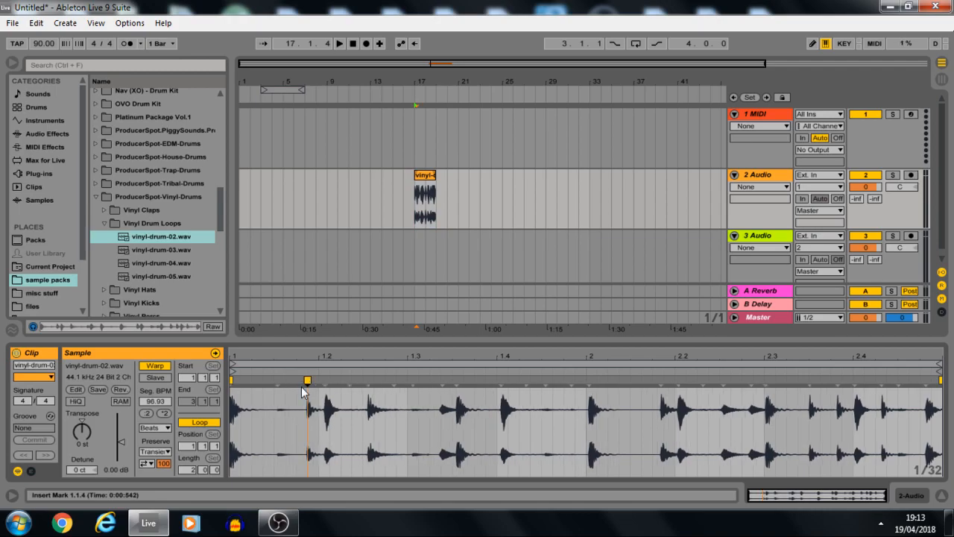
Undo the last warp edits and redo the drop of the drum loop clip on the 2 Audio track.
key(ctrl+z)
key(ctrl+z)
key(ctrl+z)
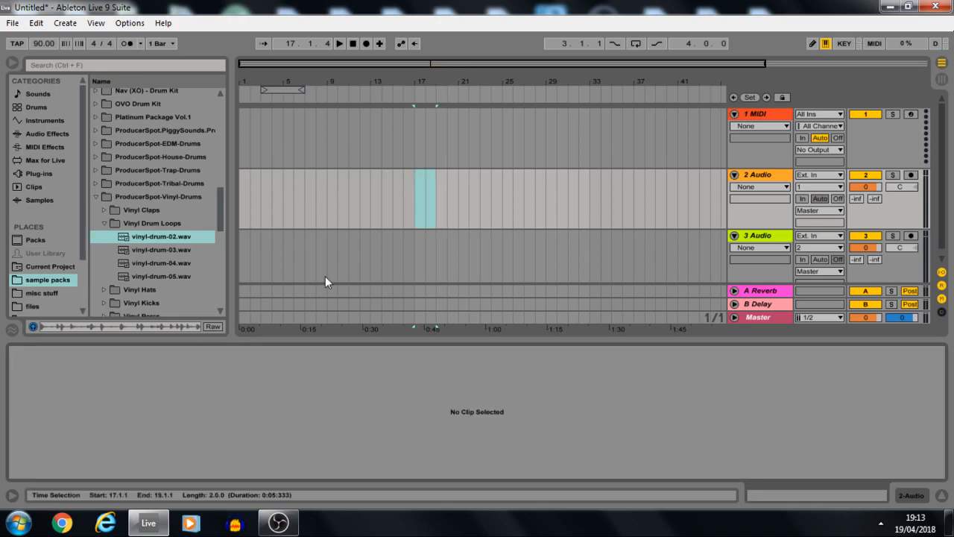
click(36, 23)
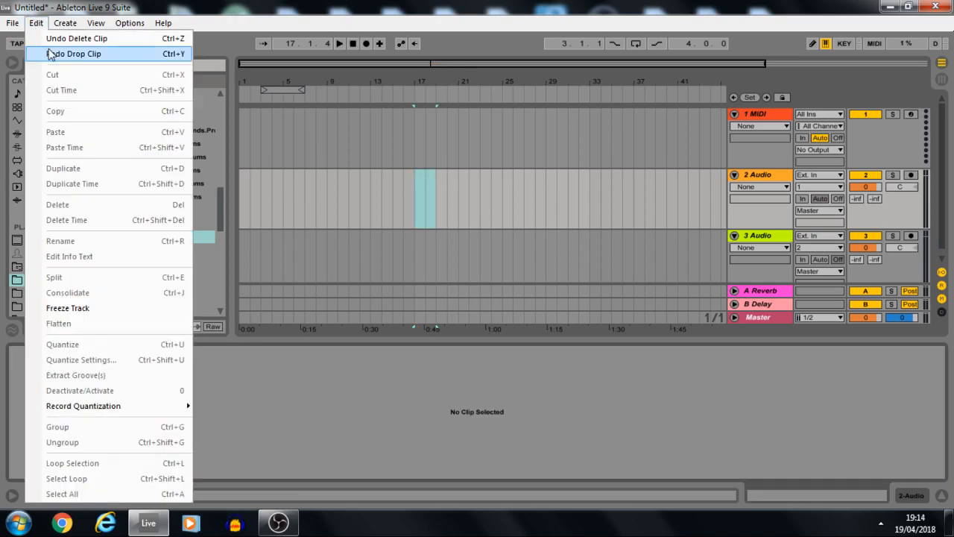
click(50, 53)
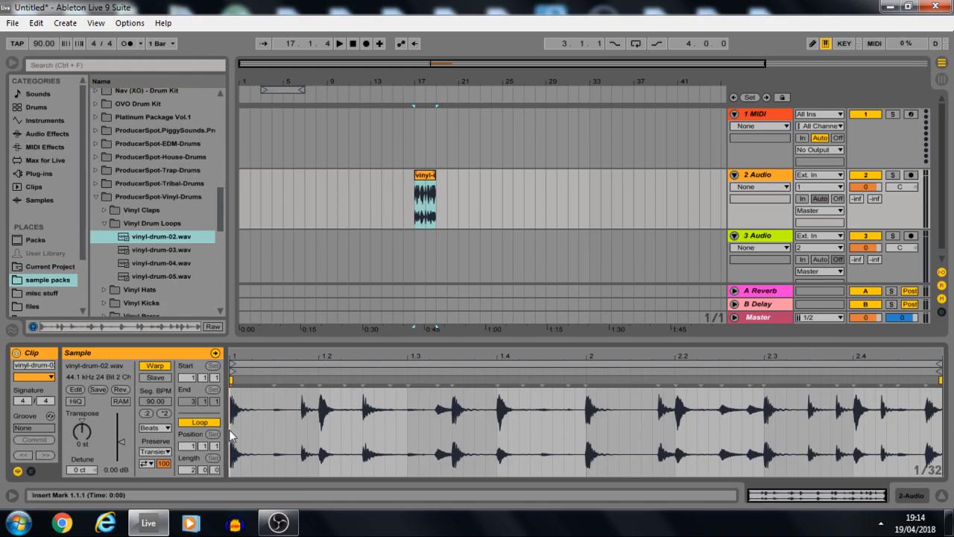
Add warp markers to the drum loop at the transient near 1.1.4 and at the quiet transient near 1.1.3.
double_click(302, 381)
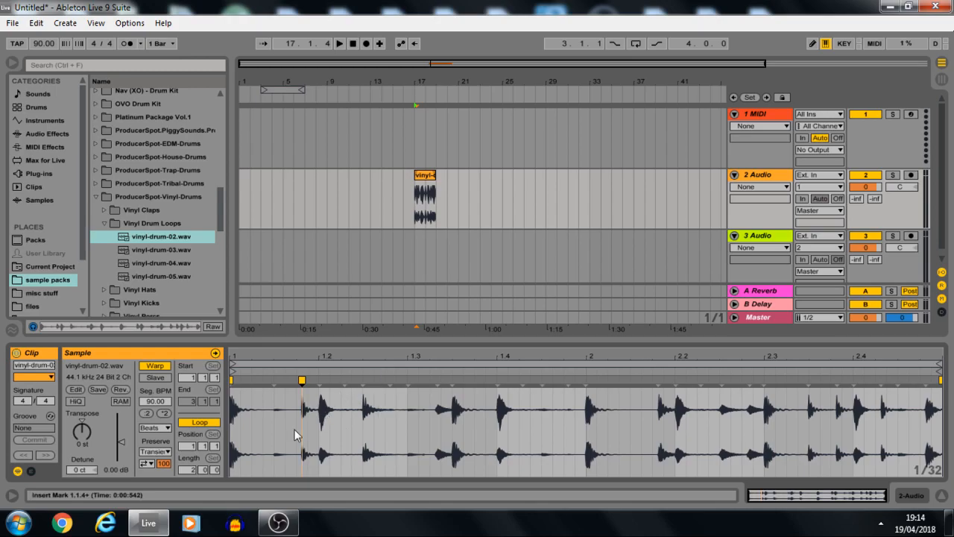
double_click(274, 381)
Quantize the whole drum loop sample from 1.1.1 to 3.1.1.
click(231, 428)
drag(231, 429, 941, 425)
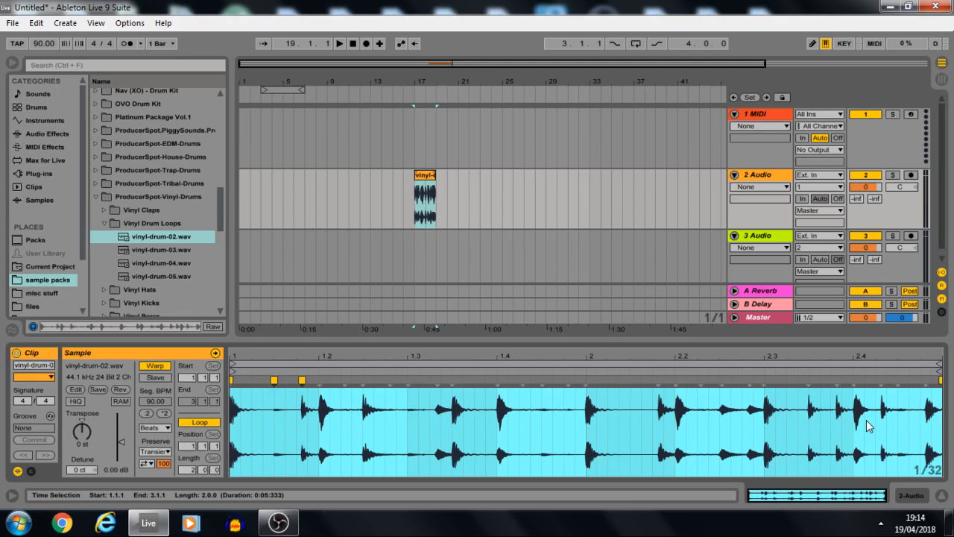
key(ctrl+u)
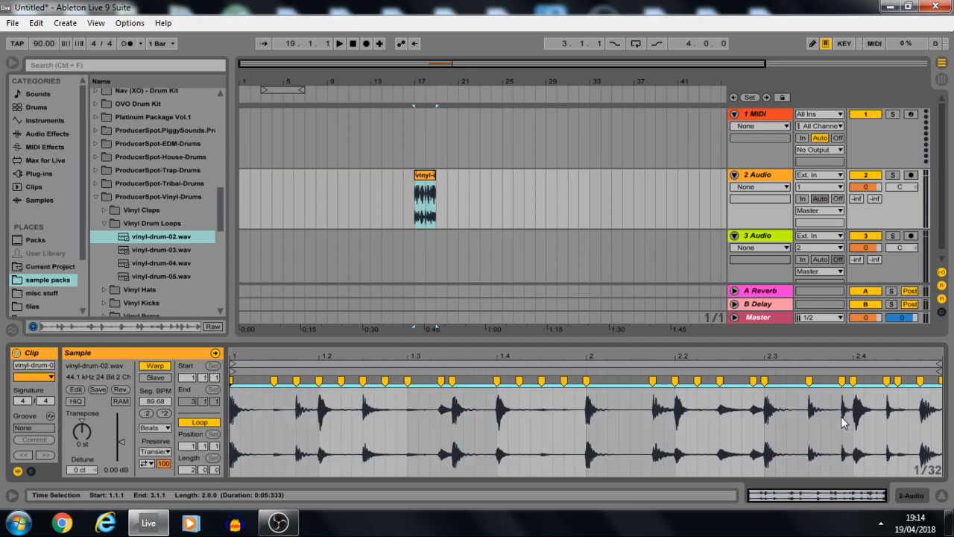
right_click(843, 422)
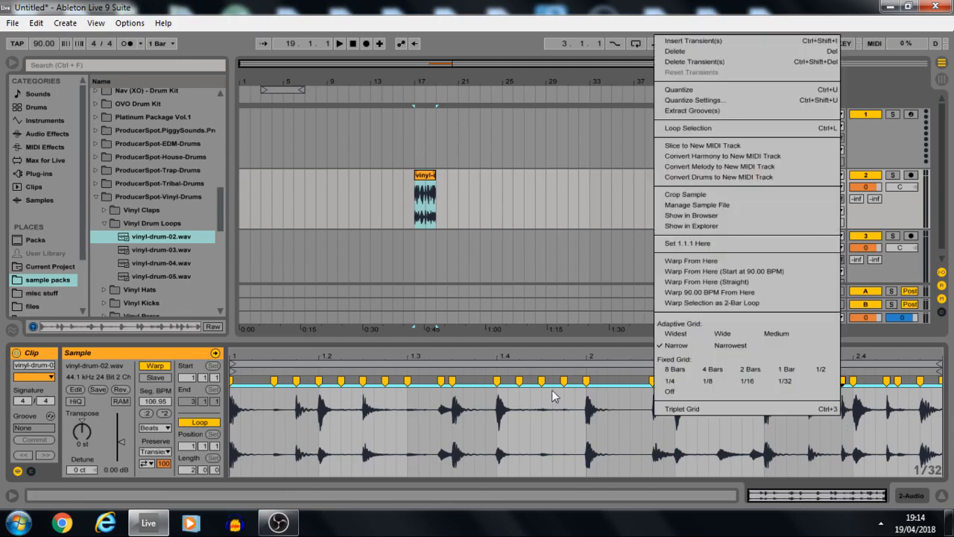
click(519, 403)
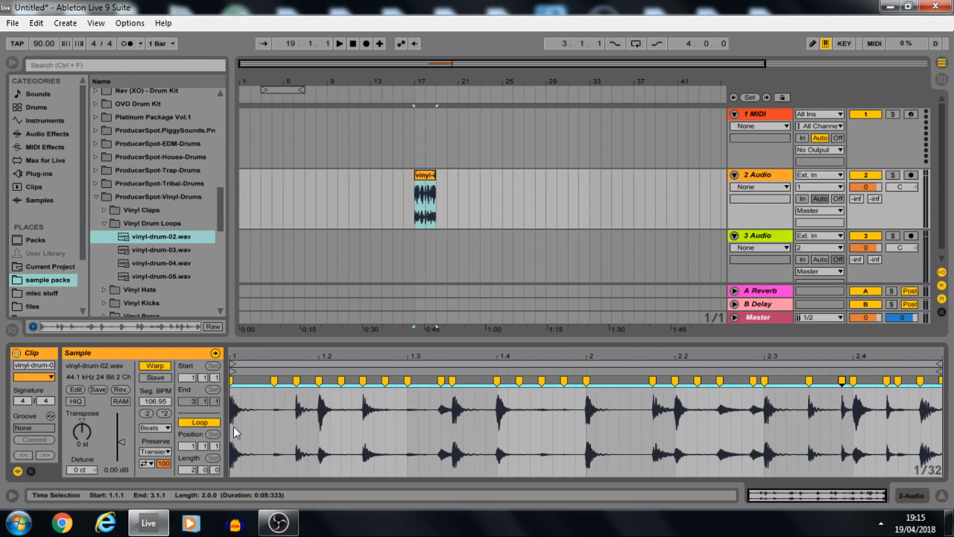
Examine the quantize settings for the entire drum loop sample and dismiss them without applying.
drag(233, 426, 389, 417)
drag(389, 417, 945, 432)
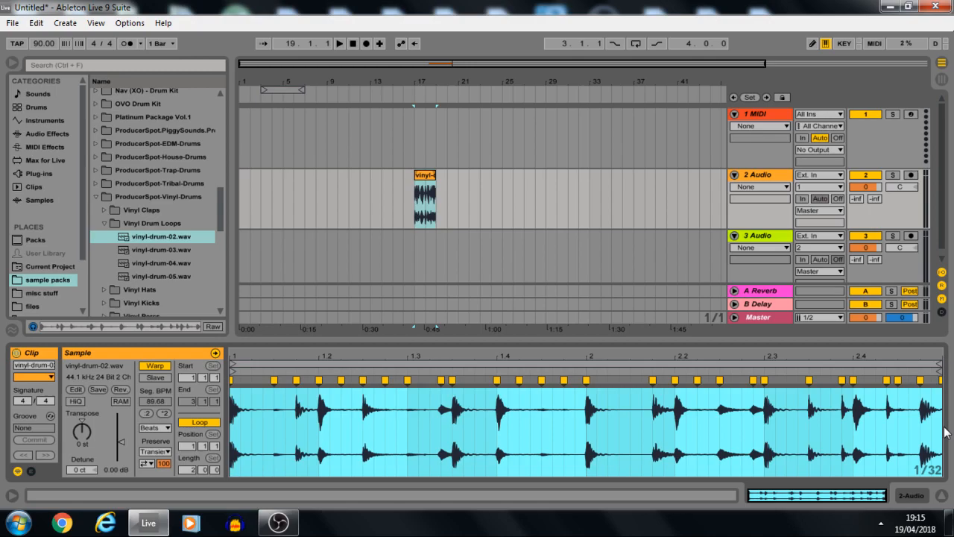
key(ctrl+shift+u)
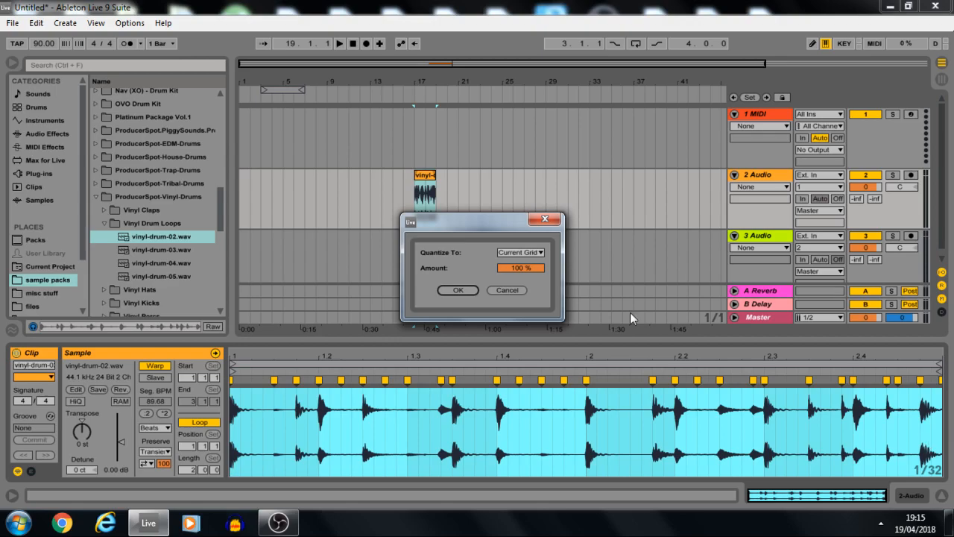
click(545, 222)
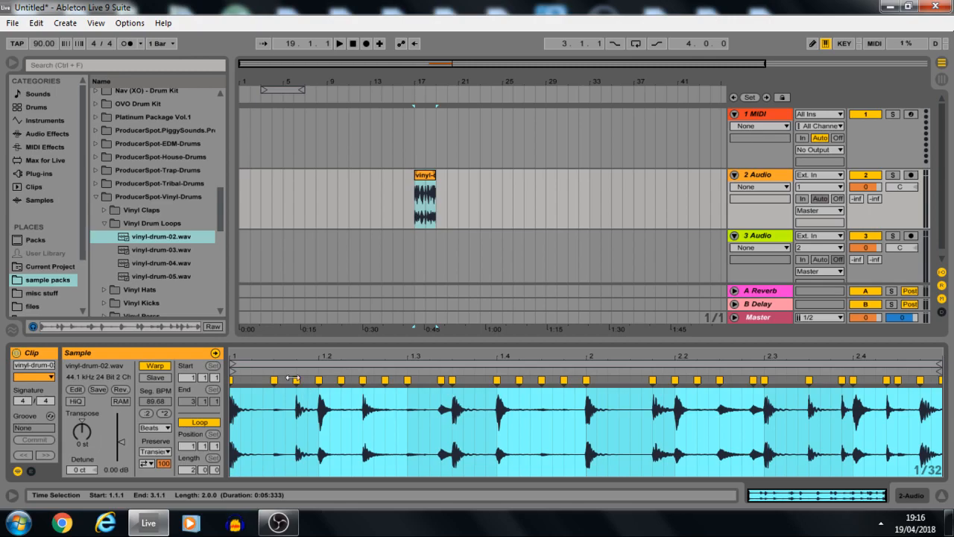
Play the beginning of the quantized drum loop and stop playback.
key(space)
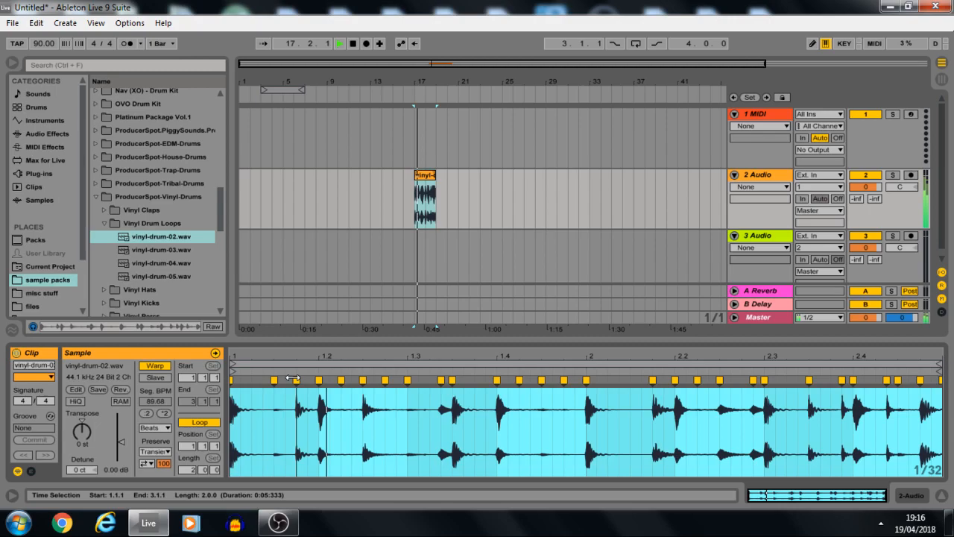
key(space)
Shift the warp marker of the hit on beat 1.2 slightly later and remove the preceding marker at 1.1.4.
drag(319, 380, 299, 379)
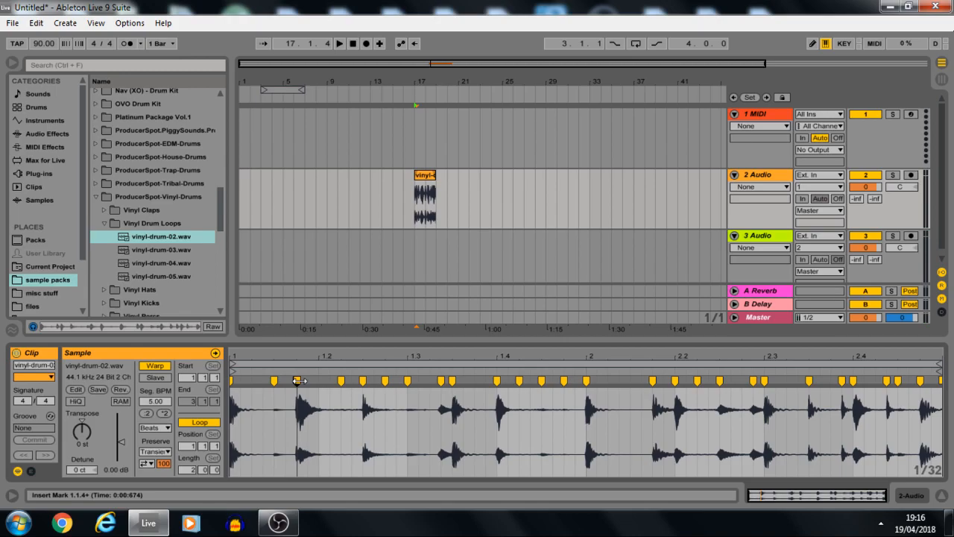
key(ctrl+z)
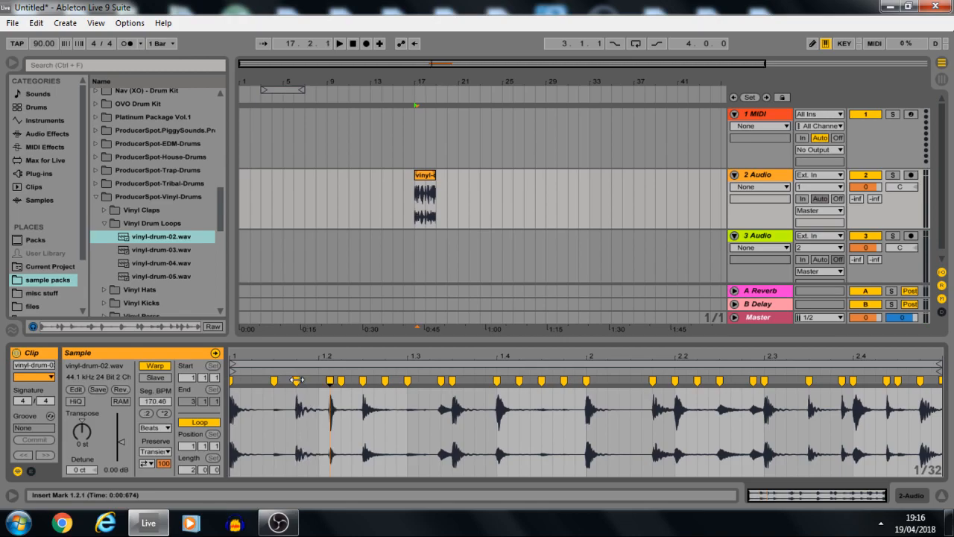
drag(297, 380, 330, 382)
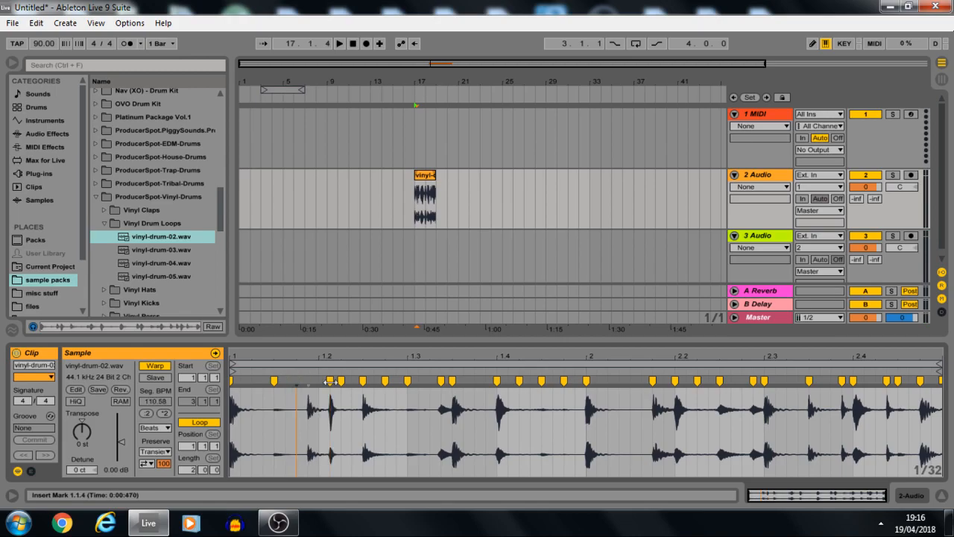
Try moving the beat 1.2 hit's warp marker earlier, just past 1.1.3, play the result, and undo the move.
drag(330, 382, 286, 381)
key(space)
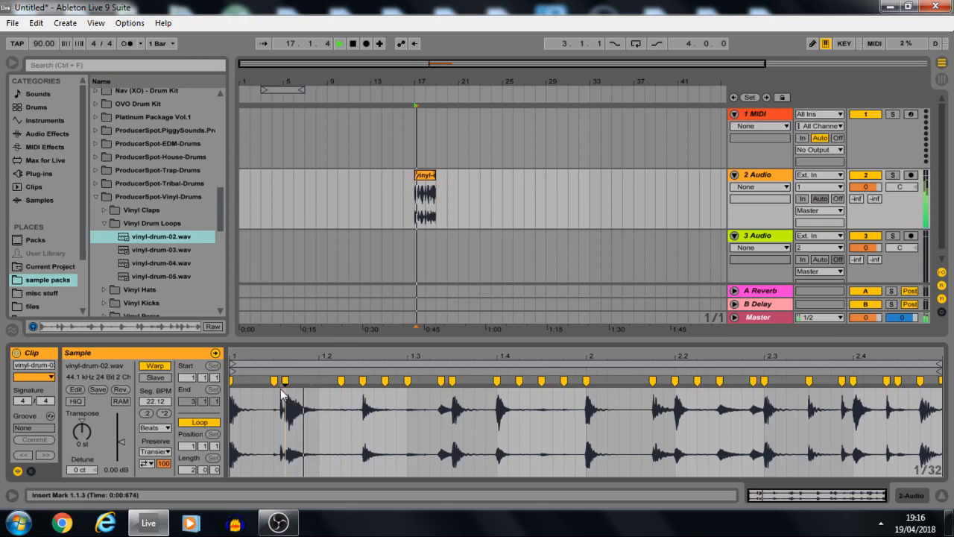
key(space)
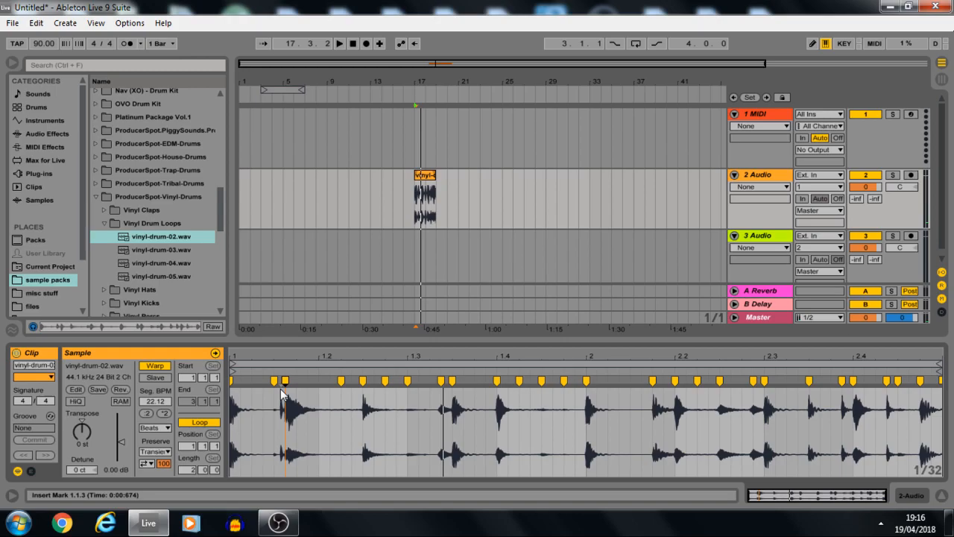
key(ctrl+z)
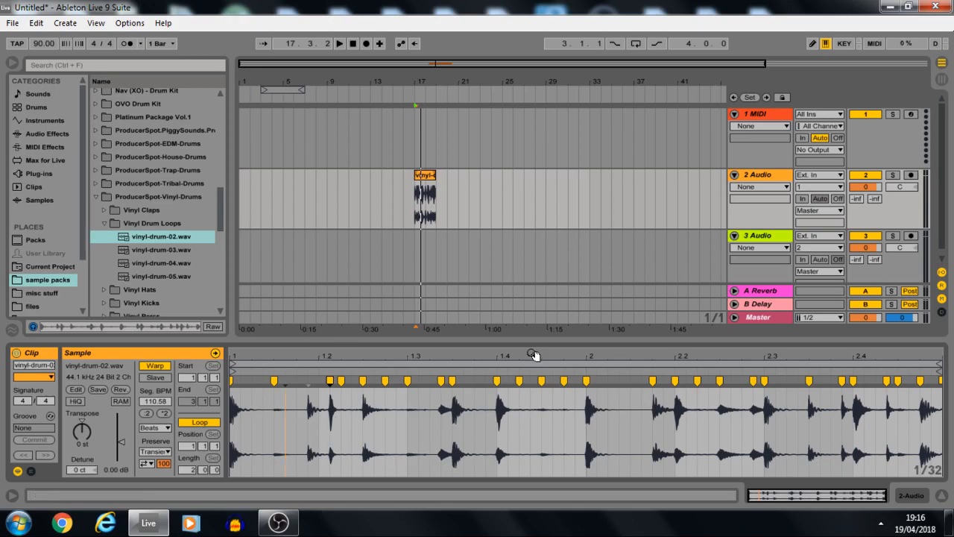
Select the 1 MIDI track, search the browser for "simp" and select the Simpler instrument.
click(751, 177)
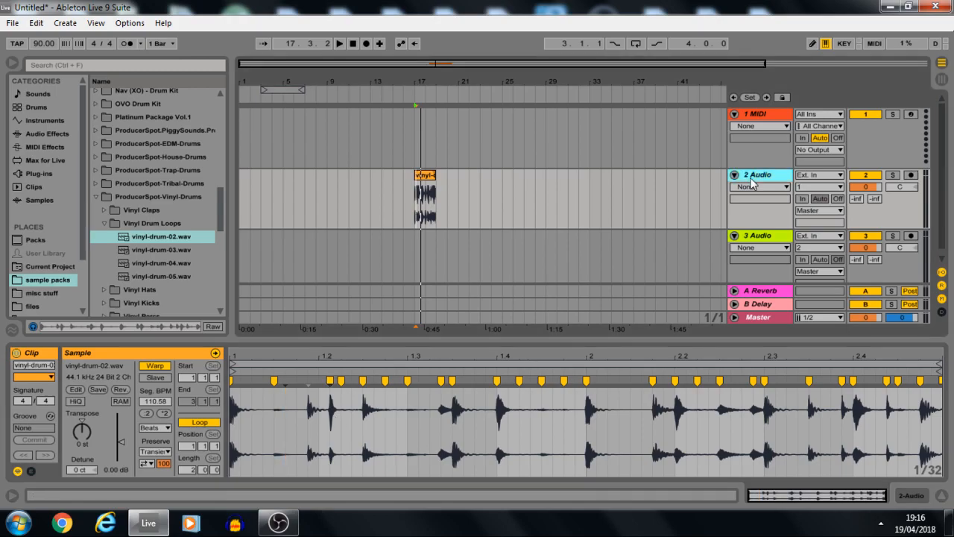
click(756, 116)
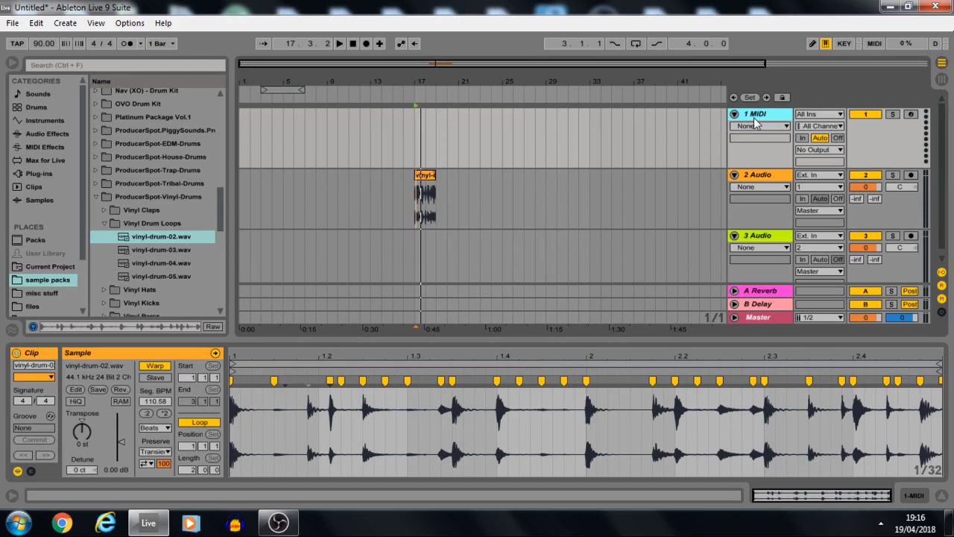
click(128, 69)
text(s)
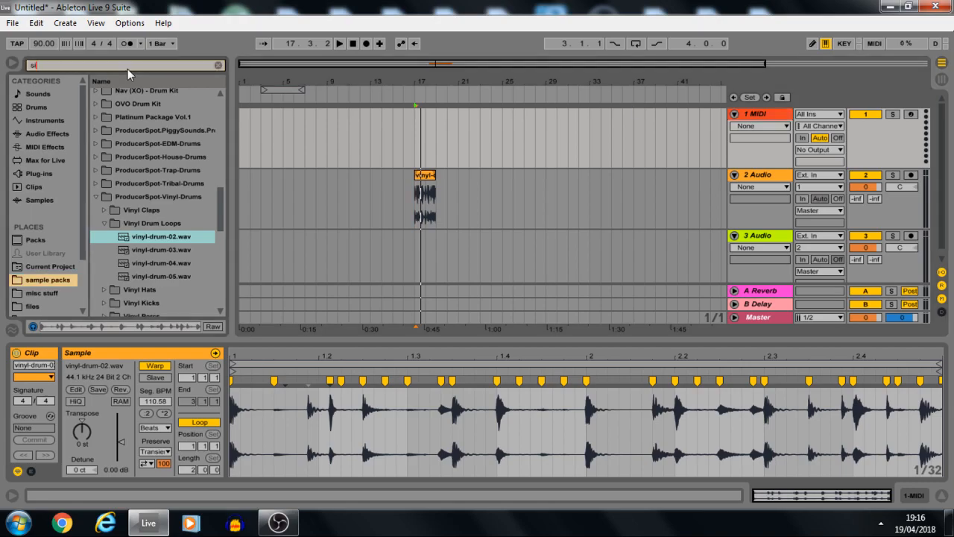
text(imp)
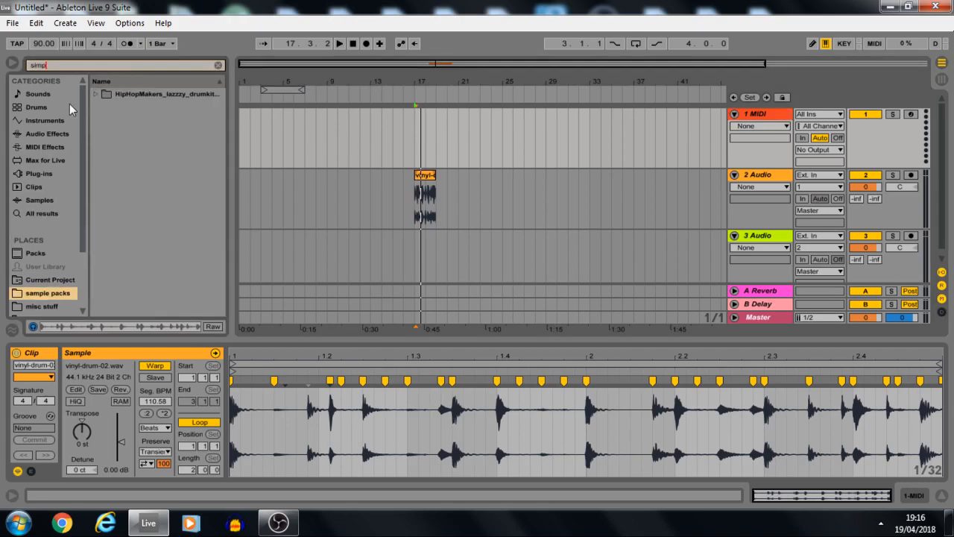
click(63, 134)
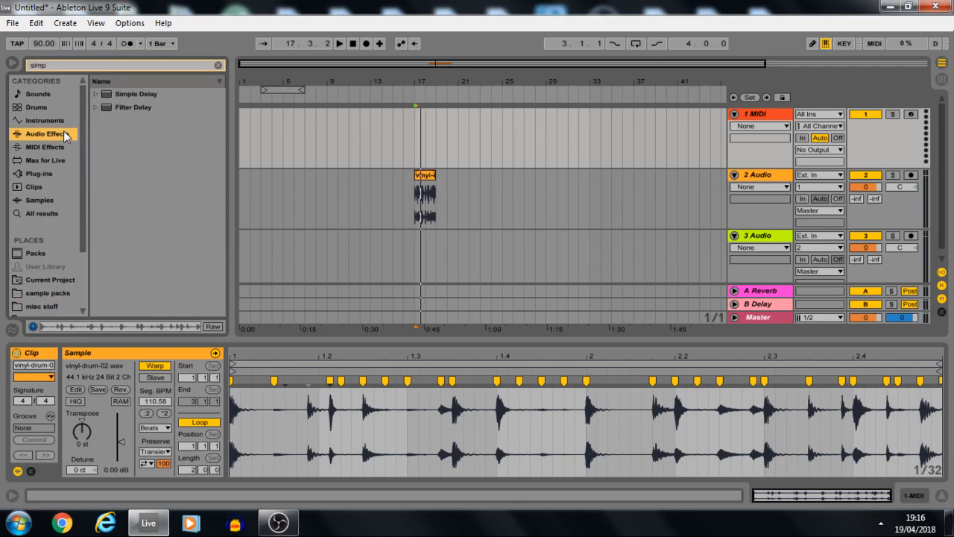
click(44, 120)
click(113, 94)
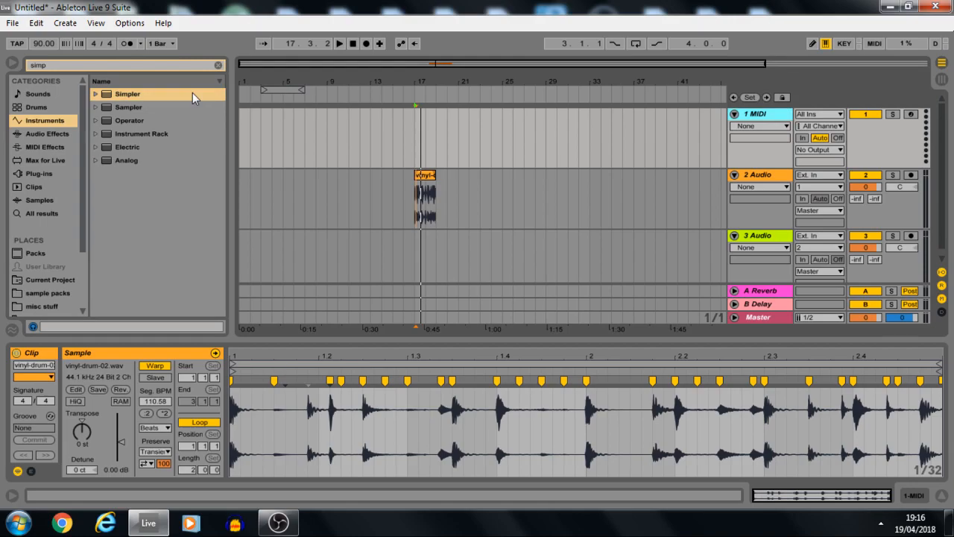
Load Simpler on the 1 MIDI track and use the vinyl-drum-02 clip from the 2 Audio track as its sample.
double_click(192, 92)
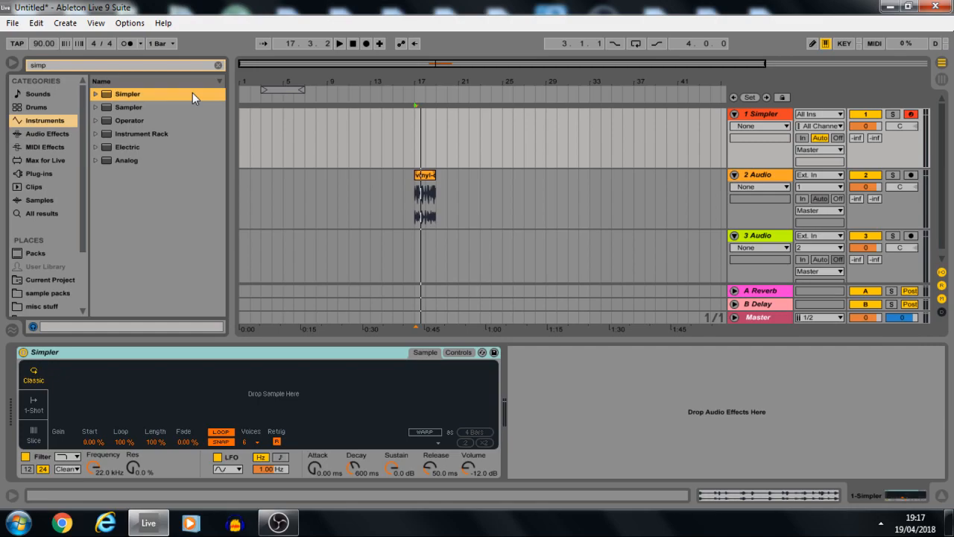
drag(424, 195, 300, 396)
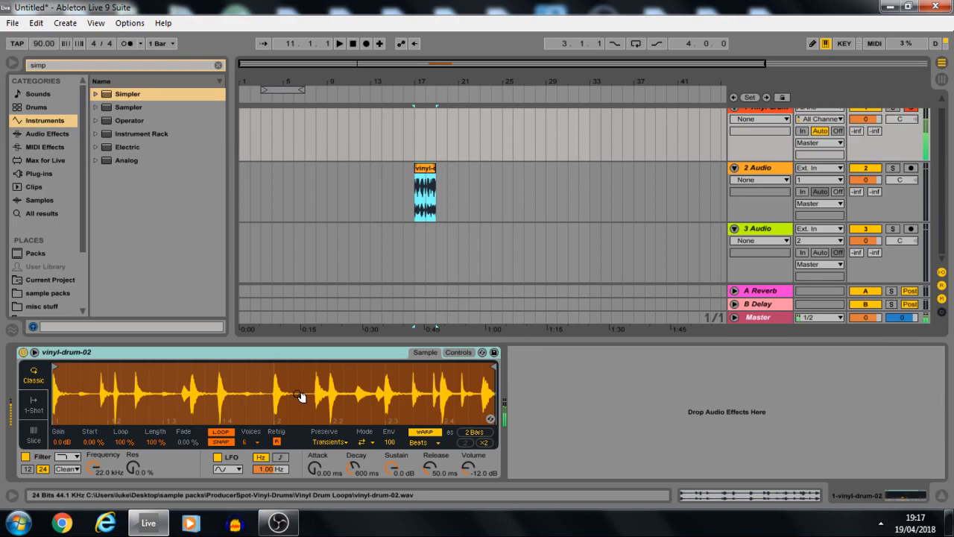
Switch Simpler from Classic through 1-Shot to Slice mode and trigger a few slices of the drum loop.
click(34, 405)
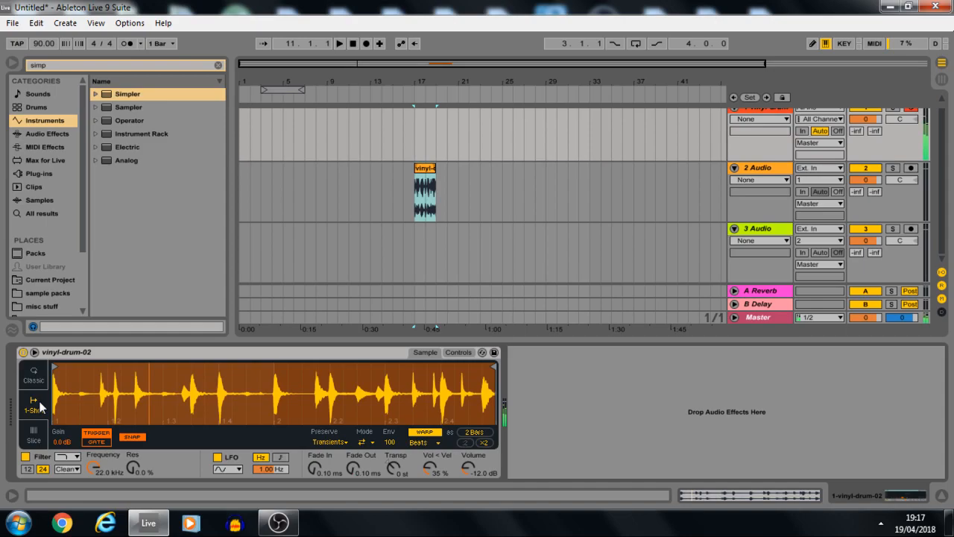
click(34, 434)
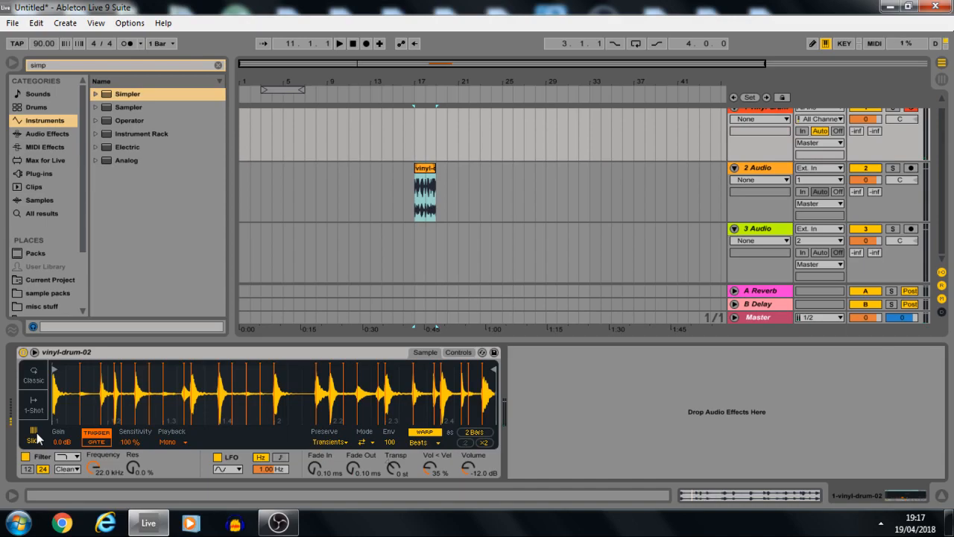
key(s)
key(a)
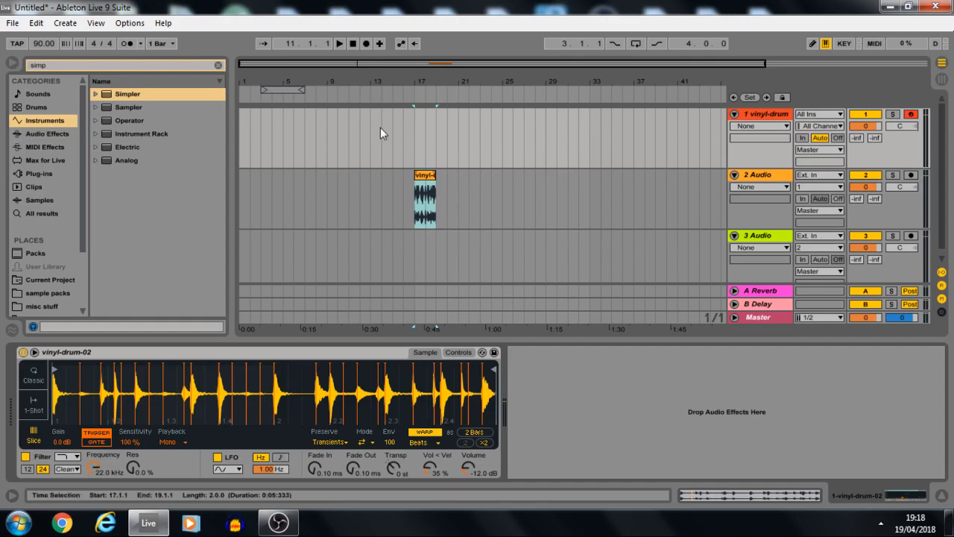
Record a MIDI performance of the drum slices on the 1 vinyl-drum track from bar 15 and open the recorded clip.
click(380, 128)
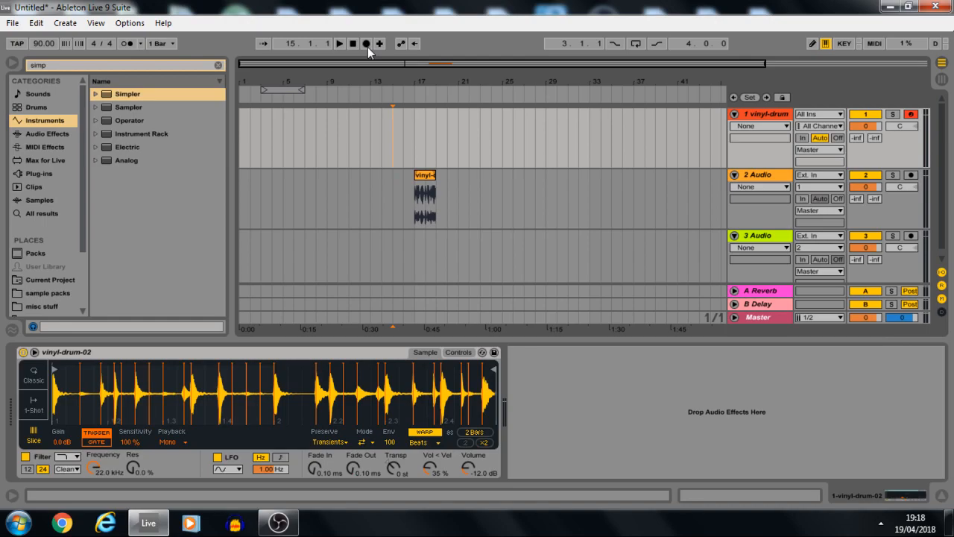
click(368, 47)
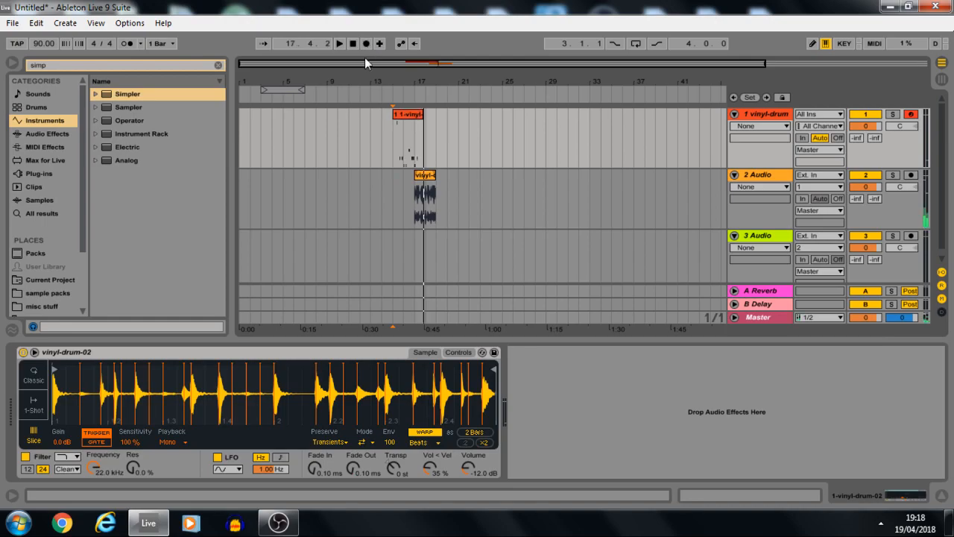
click(410, 139)
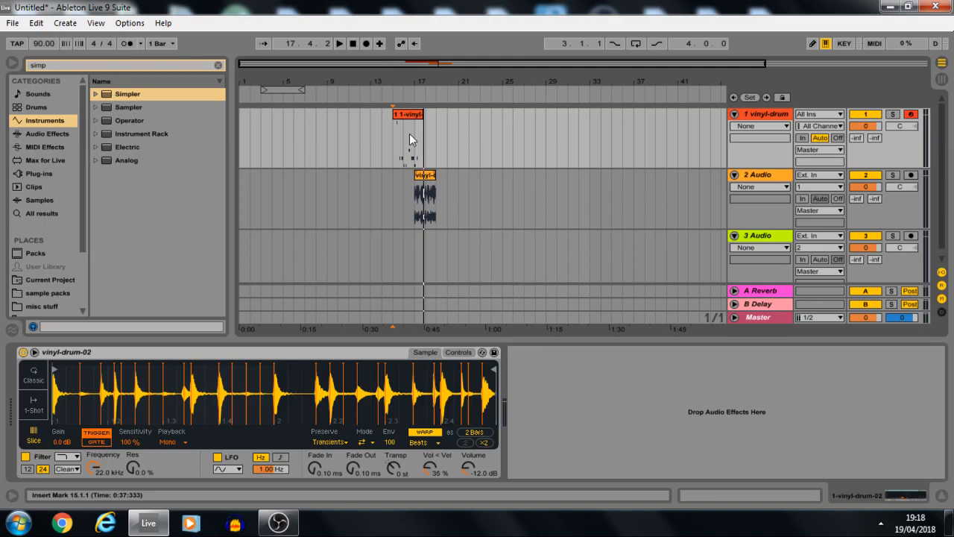
click(409, 120)
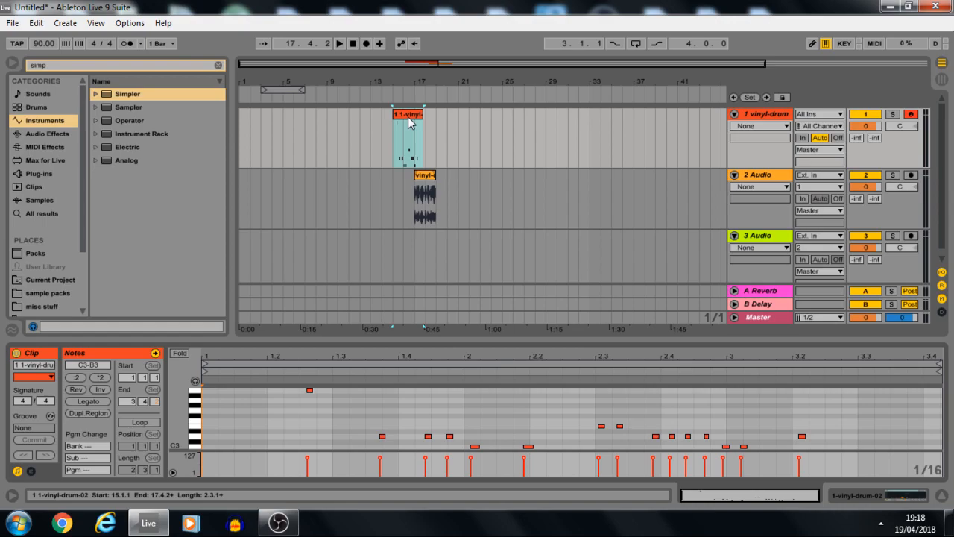
Remove the drum loop clip from the 2 Audio track and play the recorded slice pattern from bar 15.
click(393, 149)
key(space)
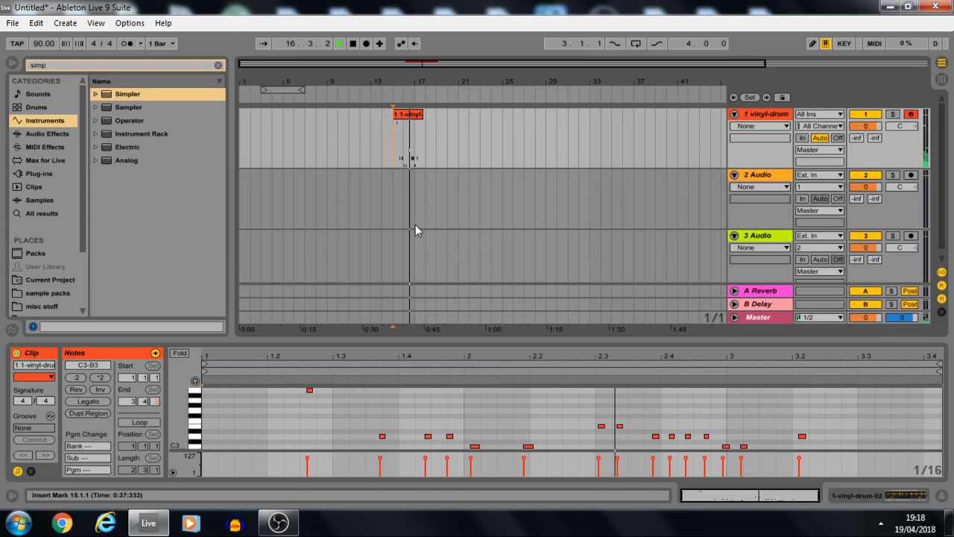
key(space)
Delete the recorded slice pattern clip from the 1 vinyl-drum track.
click(409, 114)
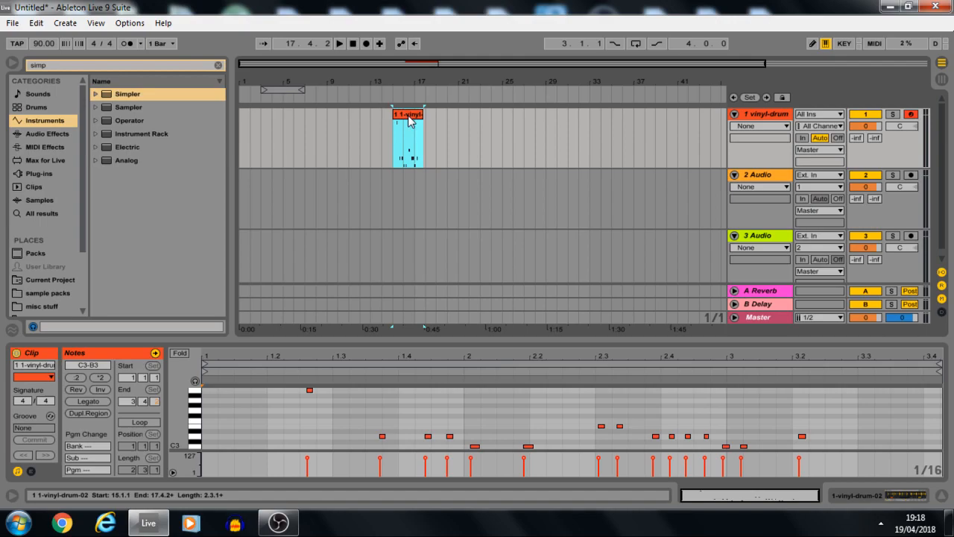
key(Delete)
Preview Bells1 High and Bells3 Full among the Piano & Keys sounds and load Bells3 Full on the first track.
click(33, 94)
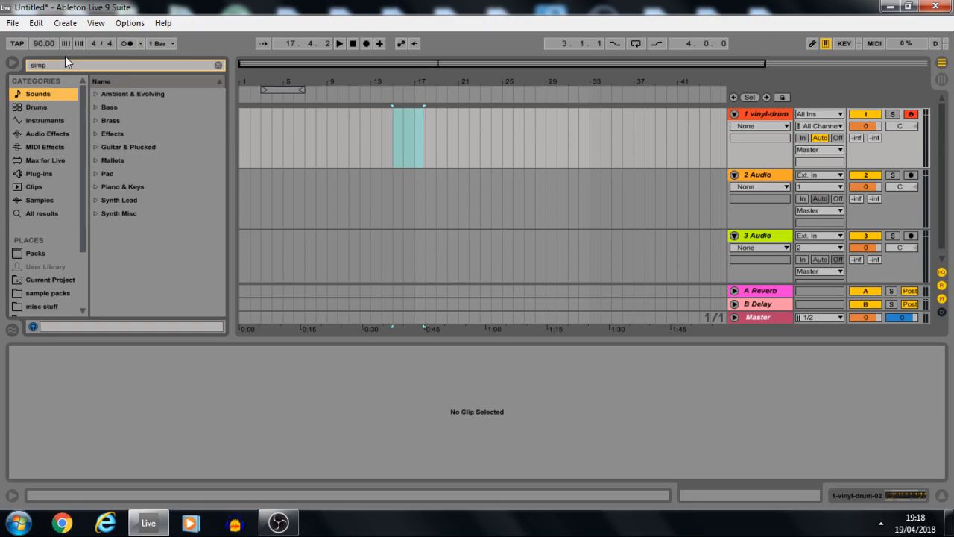
click(95, 188)
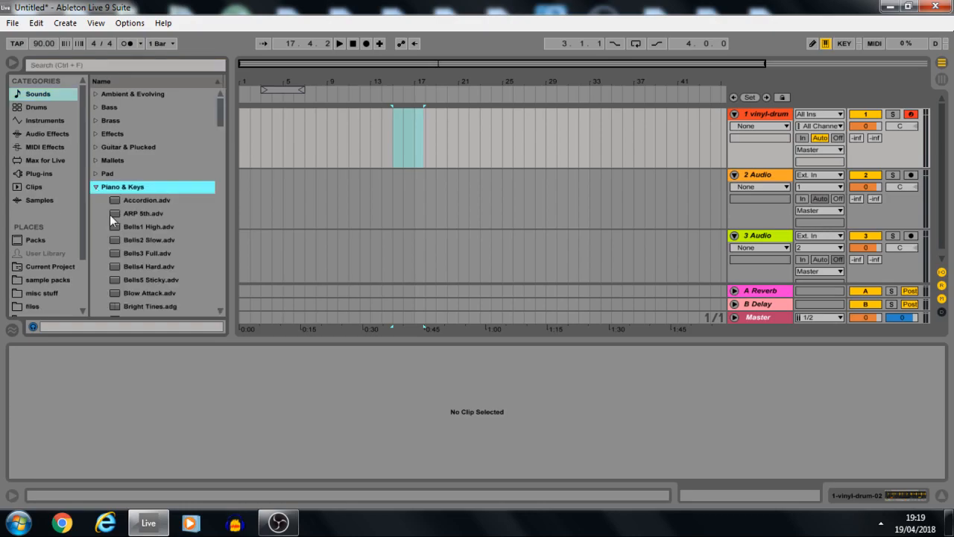
click(131, 227)
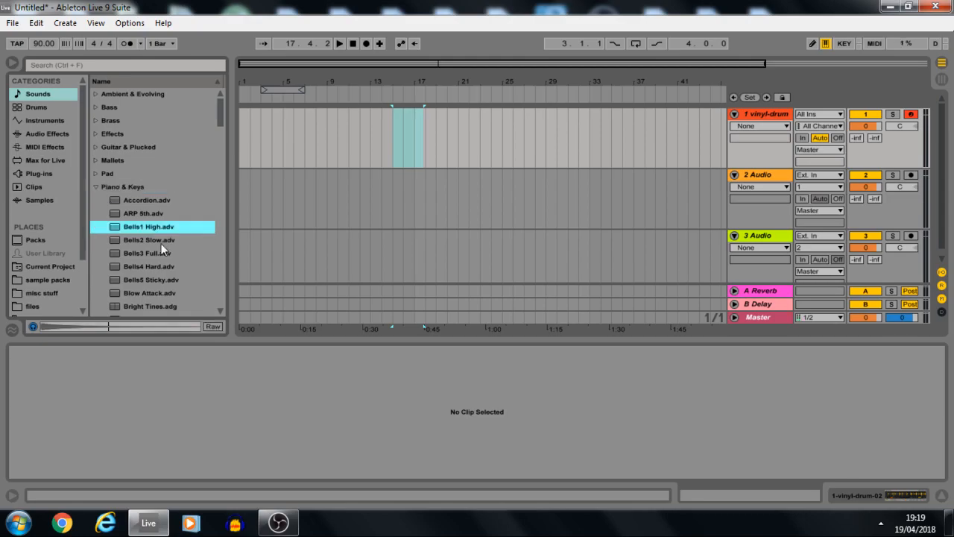
click(170, 254)
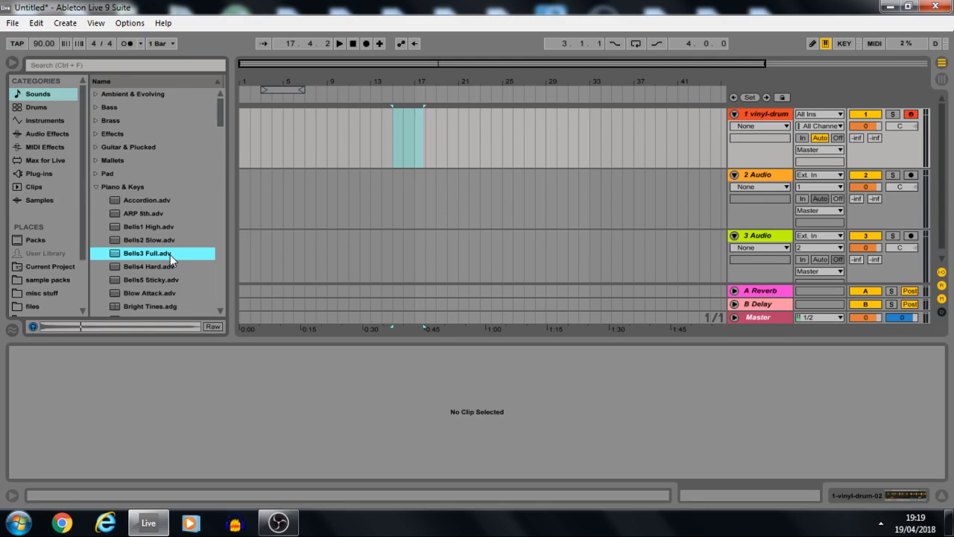
double_click(157, 254)
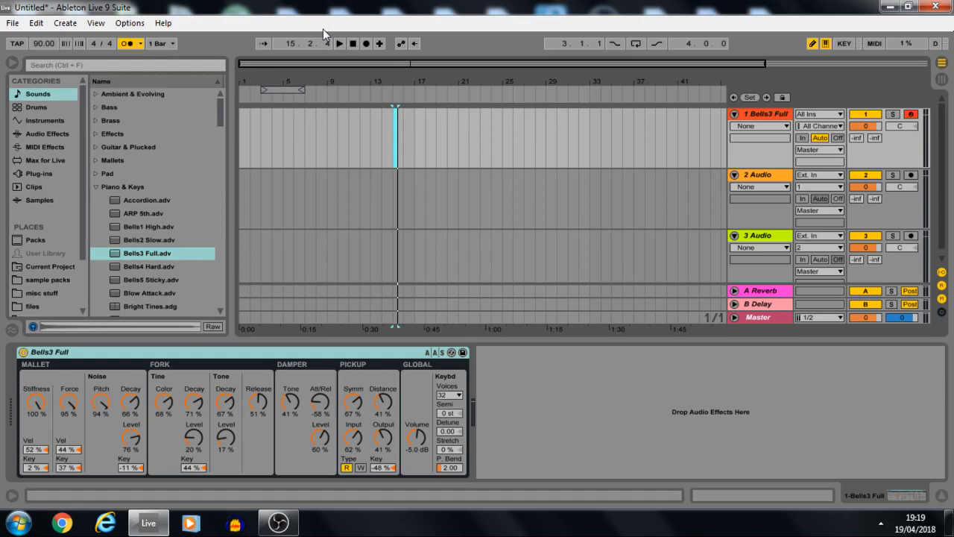
Record the notes C3, D3, E3 and F3 with the Bells3 Full instrument, starting the recording at bar 15.
click(366, 43)
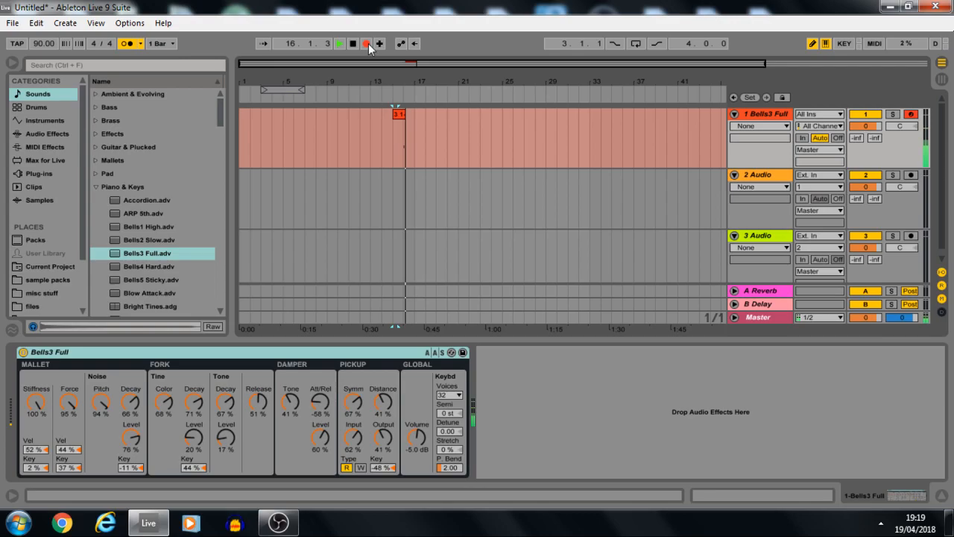
key(space)
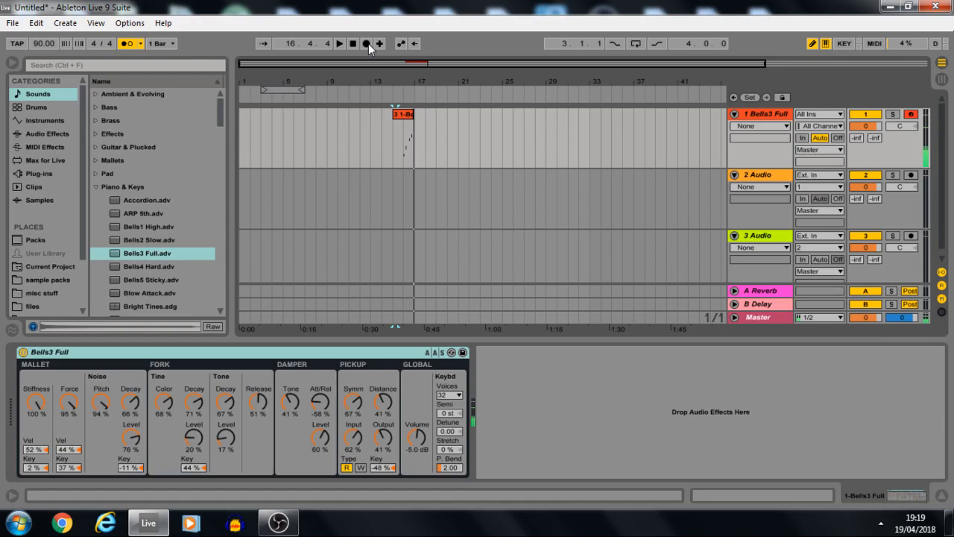
click(369, 43)
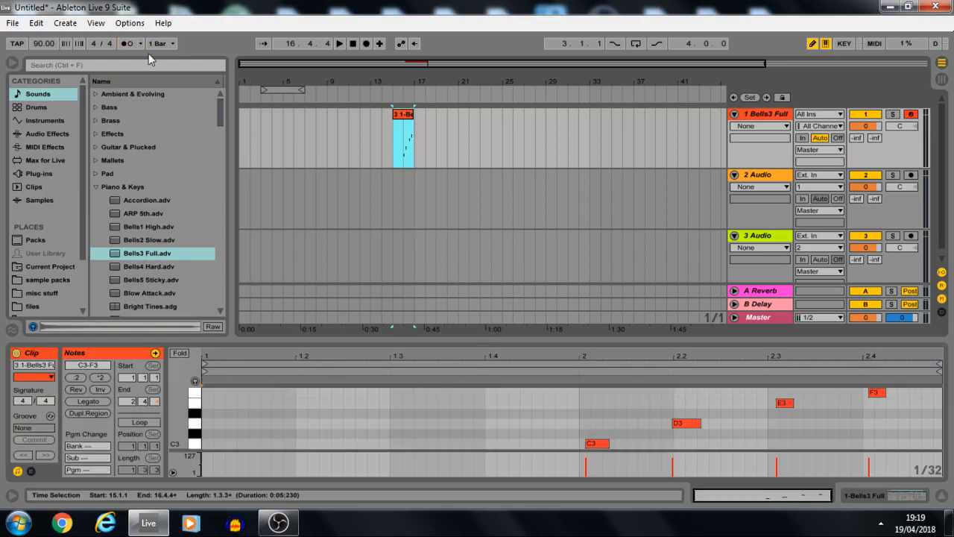
Turn off Draw Mode, extend the bell clip to two full bars and move its four notes to the clip's start.
click(825, 43)
drag(412, 114, 414, 113)
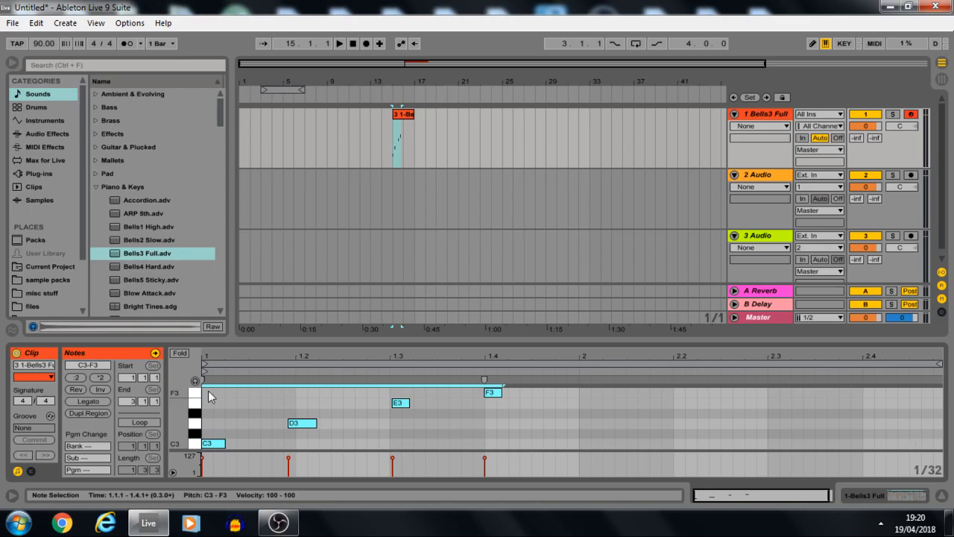
Select the notes C3 to F3, quantize them and play the result.
drag(208, 392, 425, 449)
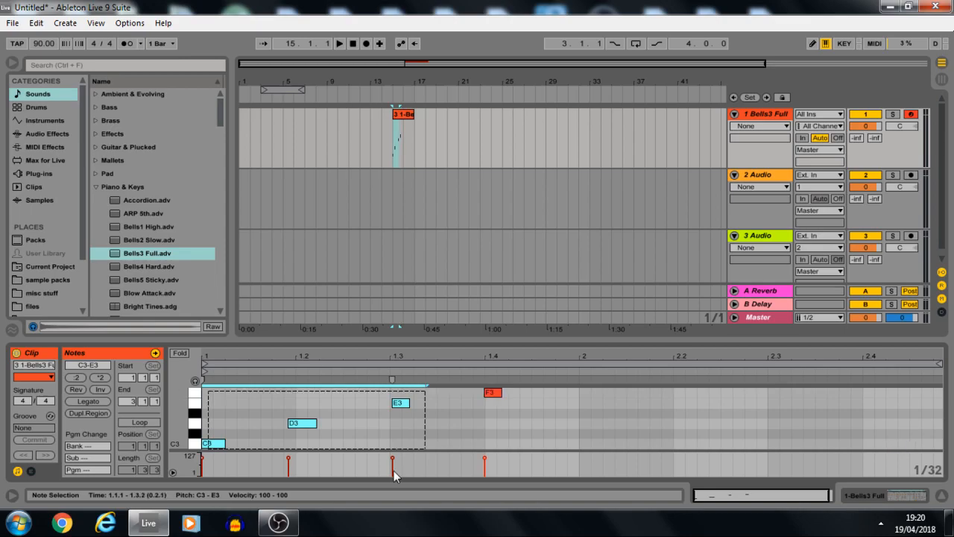
shift+click(490, 393)
right_click(491, 395)
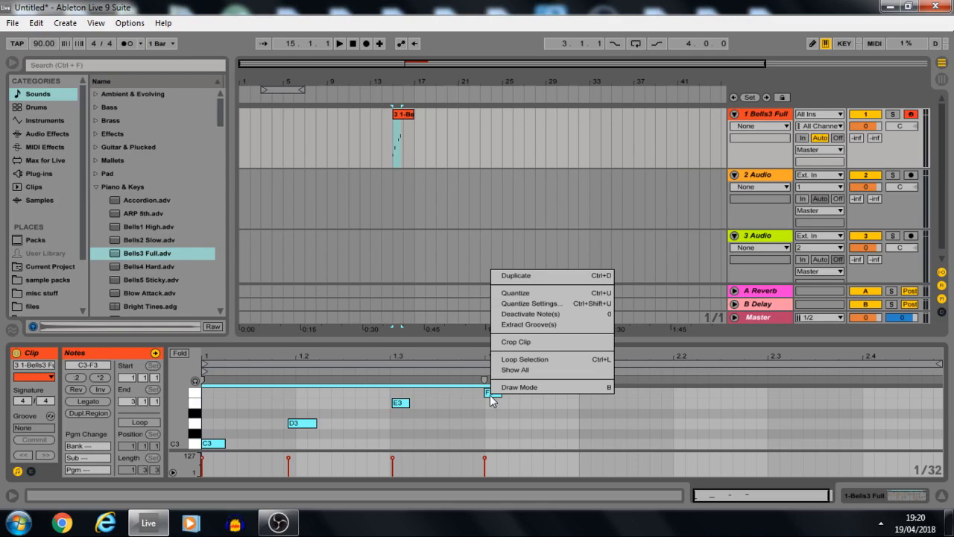
key(space)
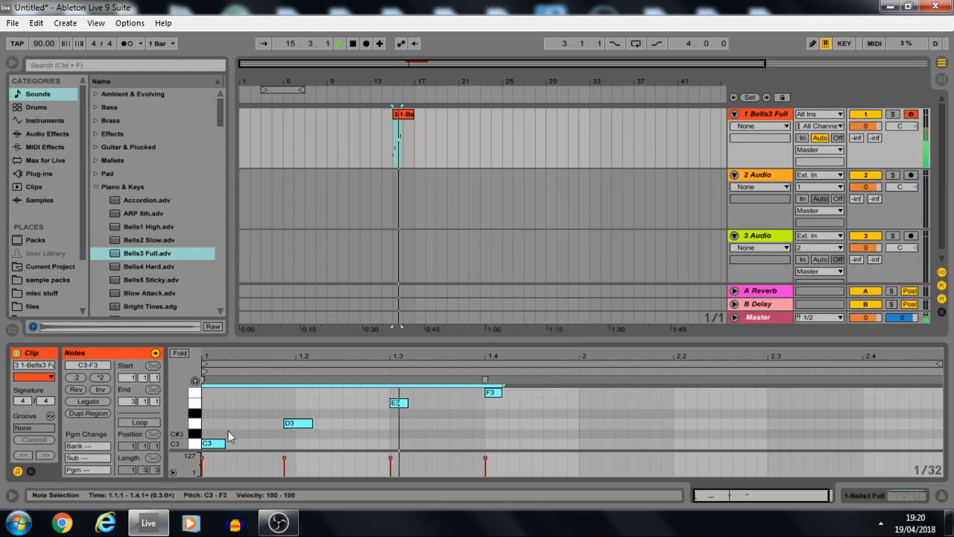
key(space)
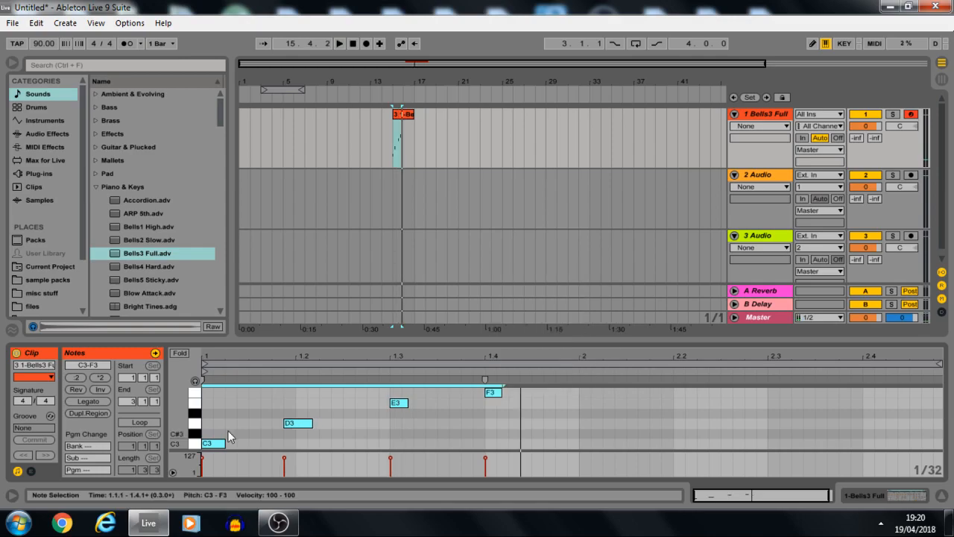
Align the D3 note with beat 1.2 and select all four notes in the bell clip.
right_click(227, 430)
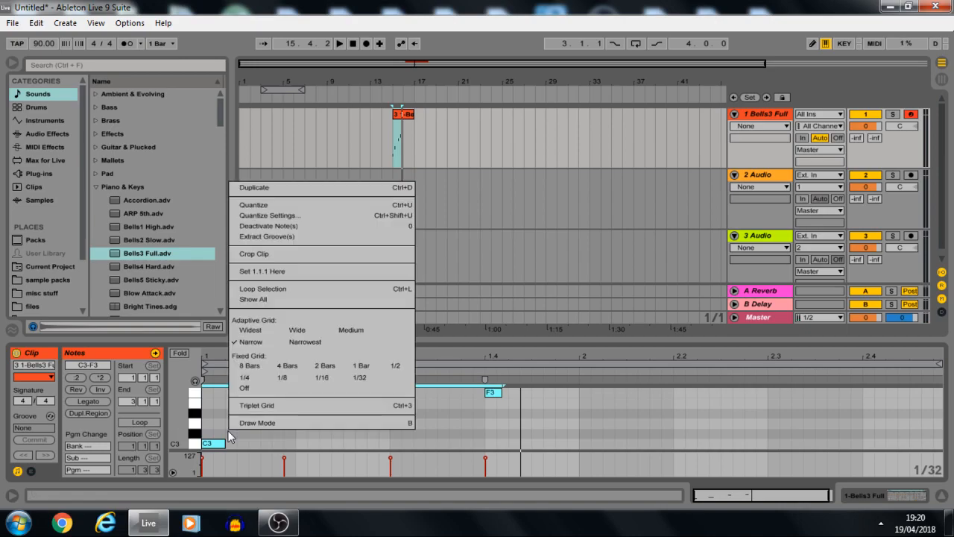
click(230, 436)
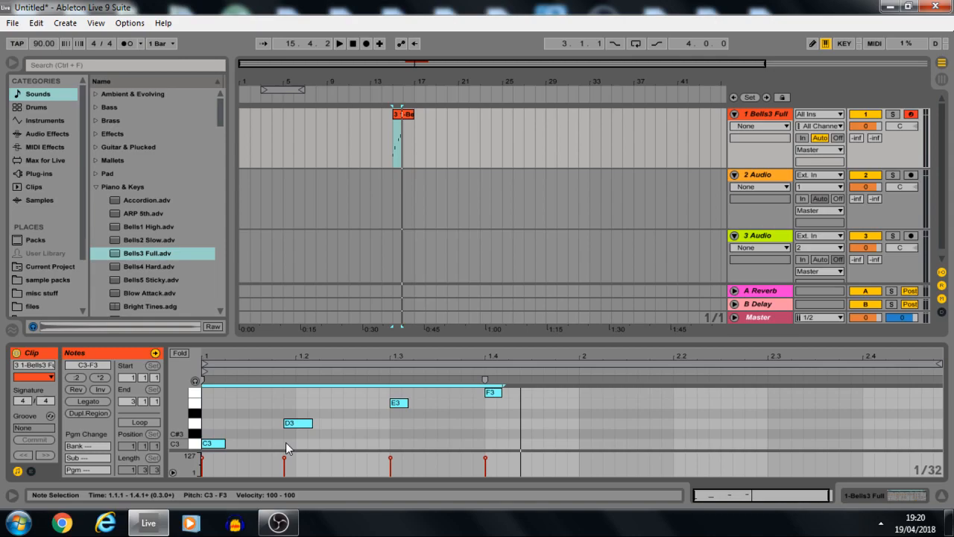
drag(209, 391, 501, 444)
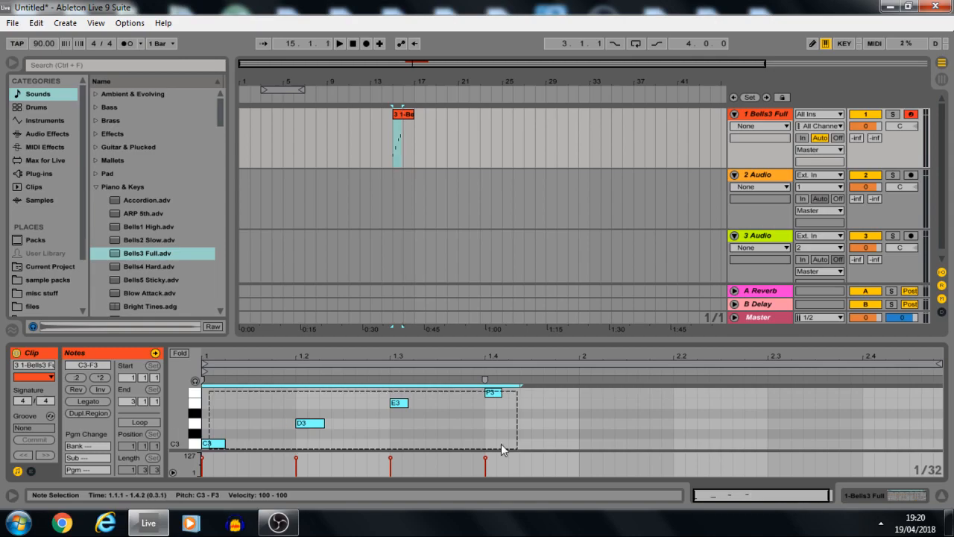
drag(503, 450, 525, 459)
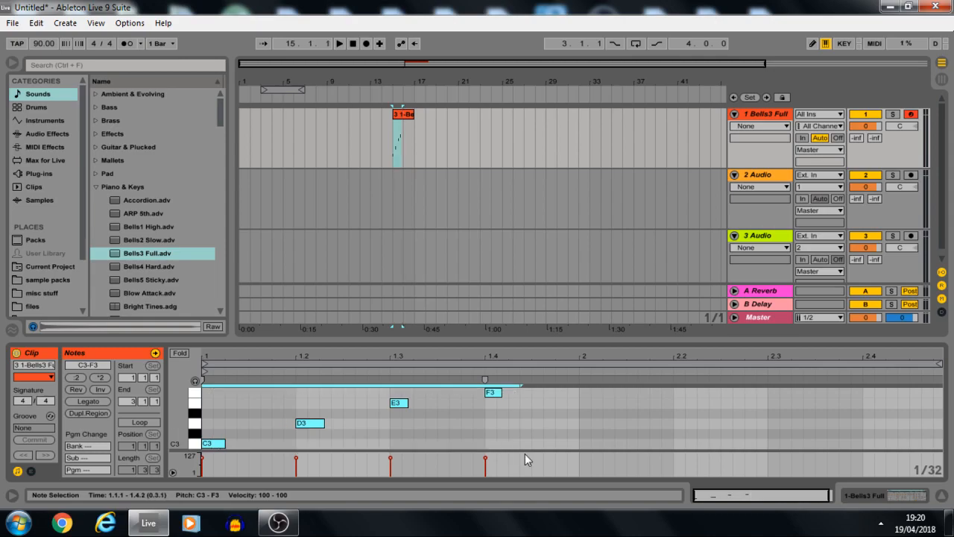
Transpose the four selected notes down one octave to C2–F2 and play them.
key(shift+Down)
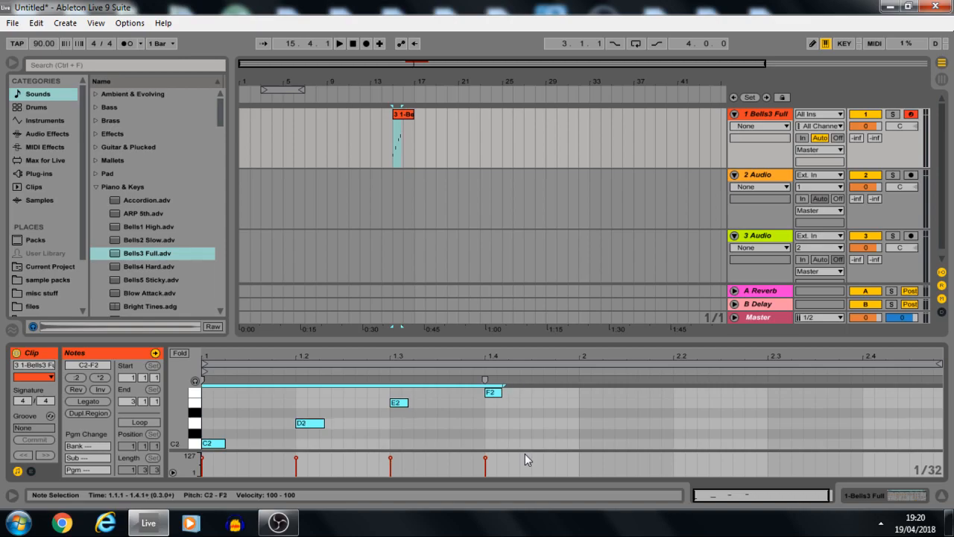
key(space)
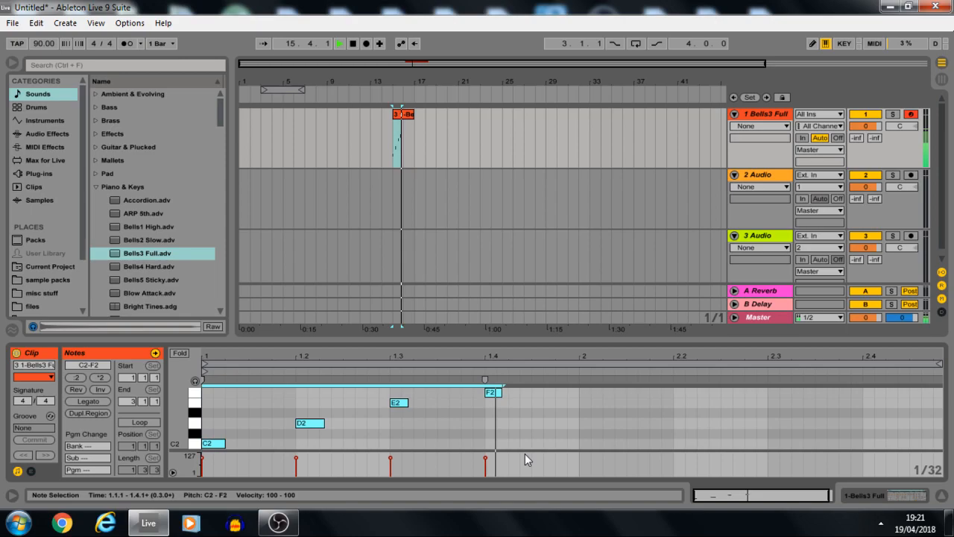
key(space)
Copy the C2–F2 notes one octave higher to C3–F3 at the same start times, so both octaves sound together.
key(ctrl+d)
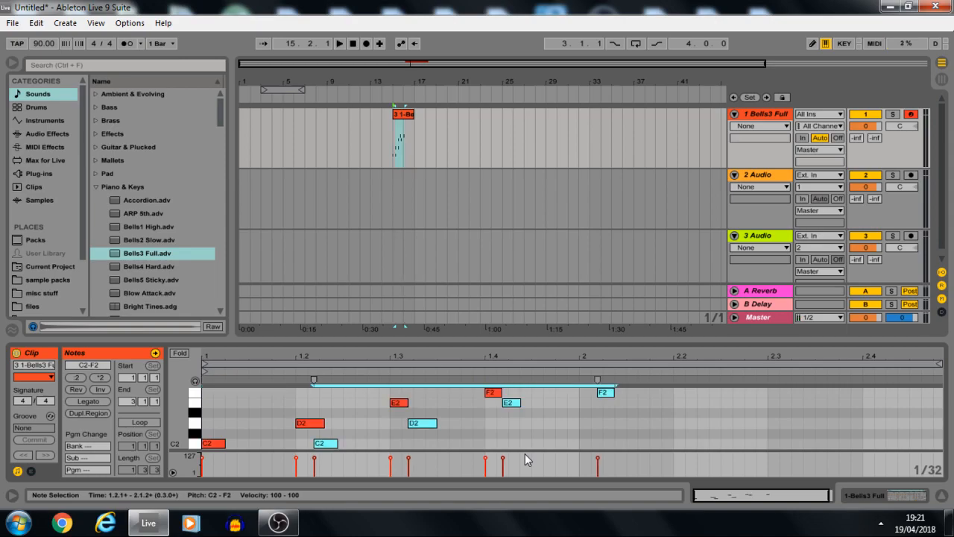
key(ctrl+z)
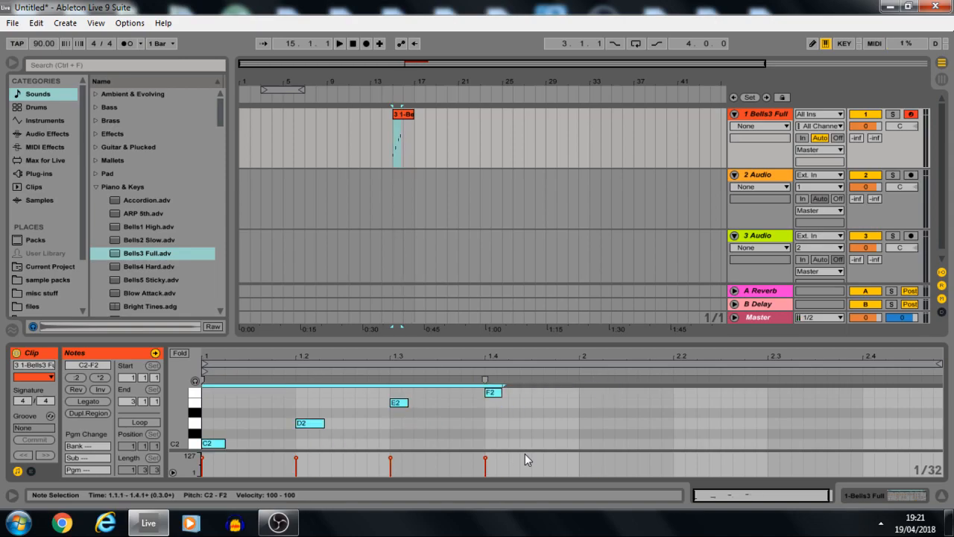
key(shift+Up)
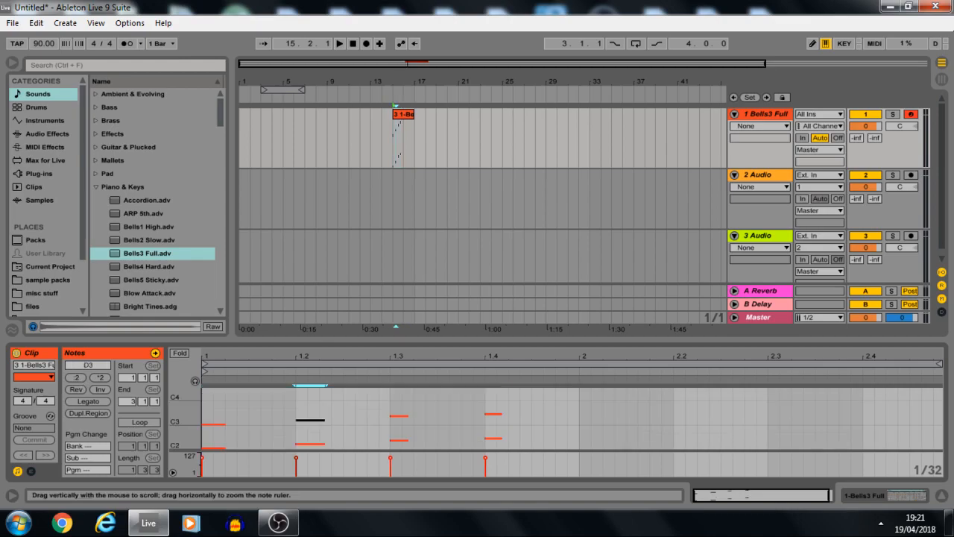
drag(179, 421, 179, 417)
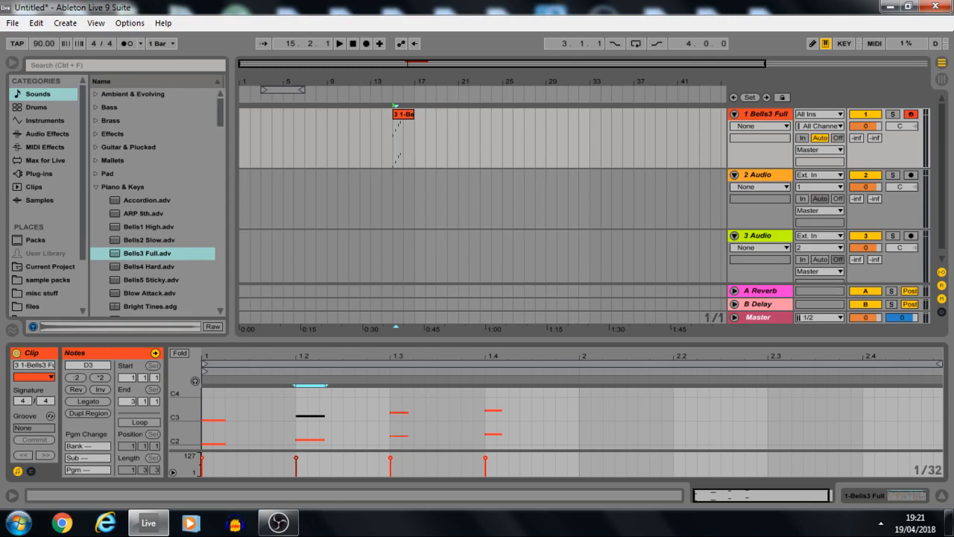
Play the layered bell notes and examine the C3 pitch row in the clip.
key(space)
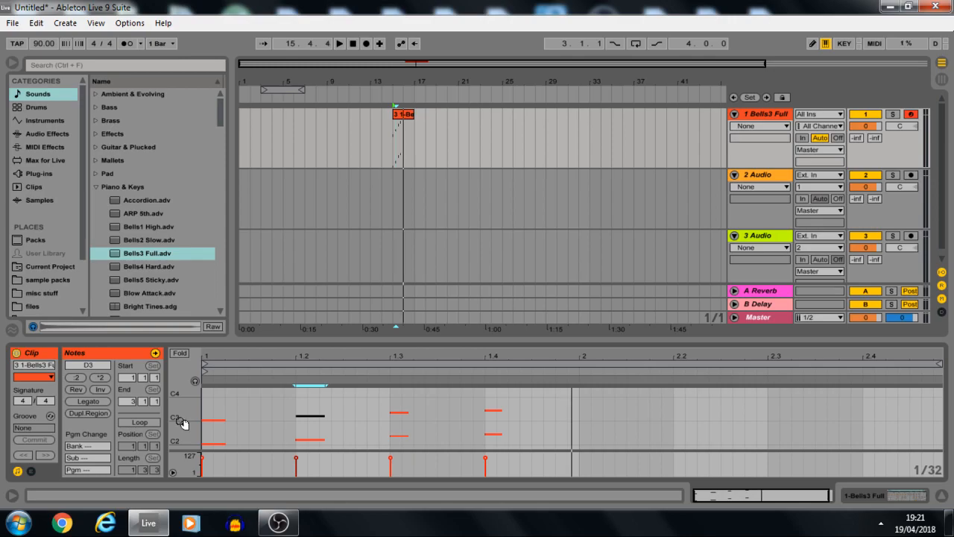
click(181, 422)
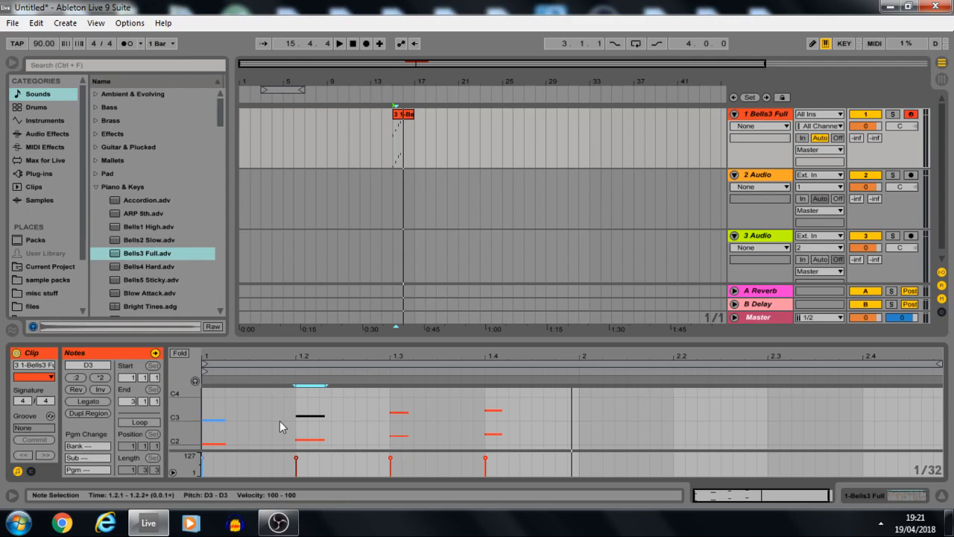
click(280, 421)
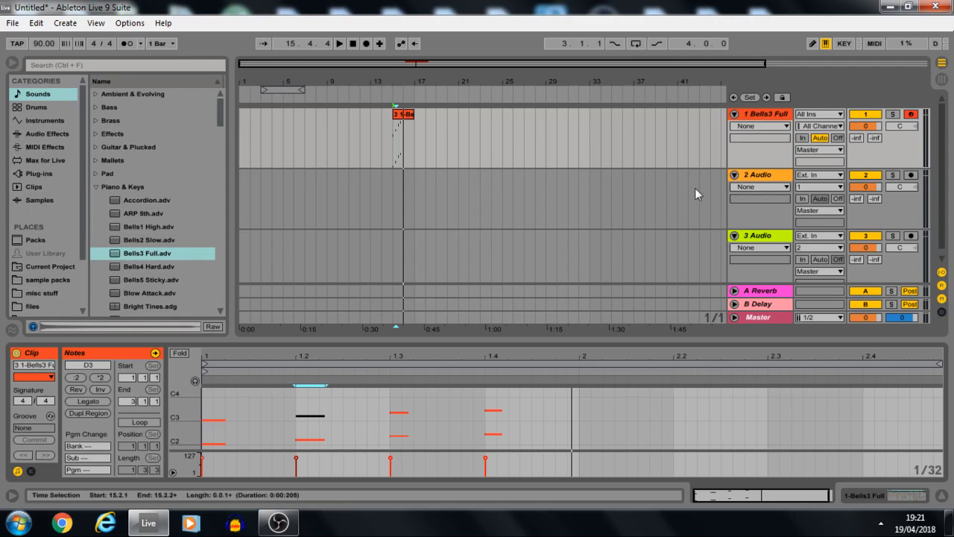
Route the 1-Bells3 Full output, Post Mixer, into the 2 Audio track, arm it and record the bell notes as audio from bar 15.
click(830, 176)
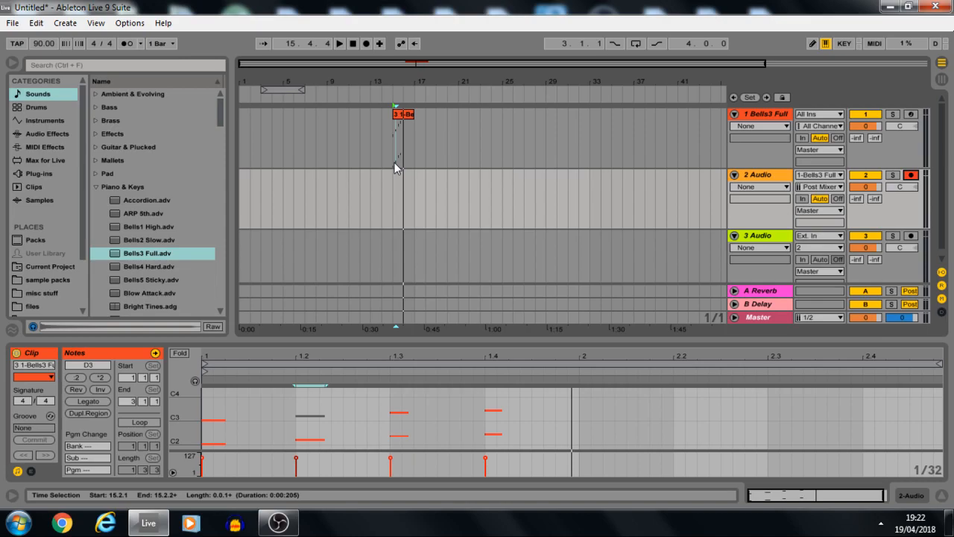
Delete the MIDI clip on the Bells3 Full track and the recorded audio clip on the 2 Audio track.
click(408, 115)
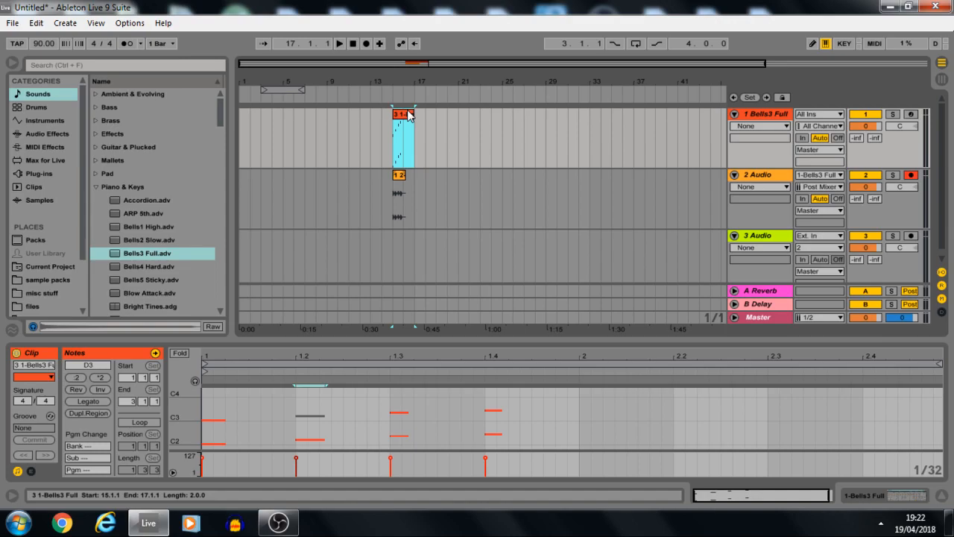
key(Delete)
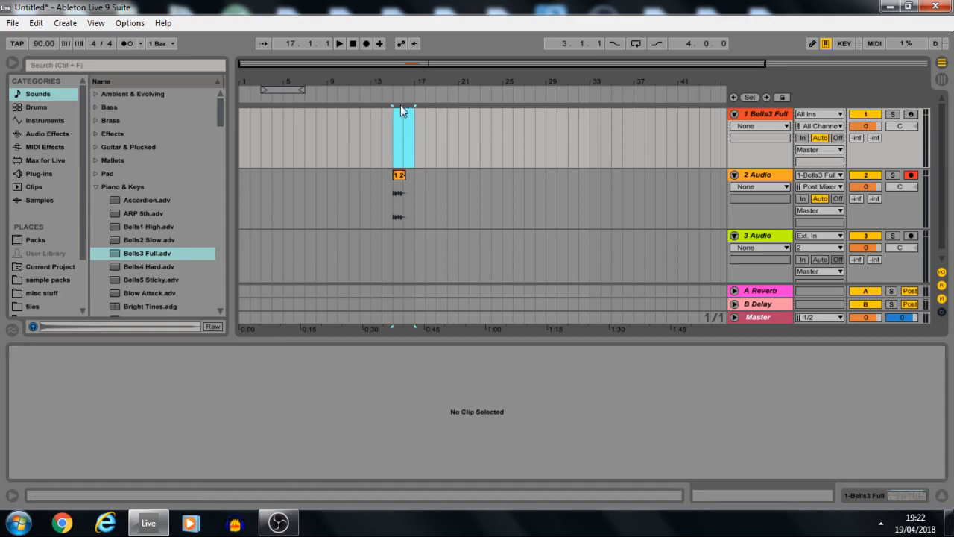
click(396, 179)
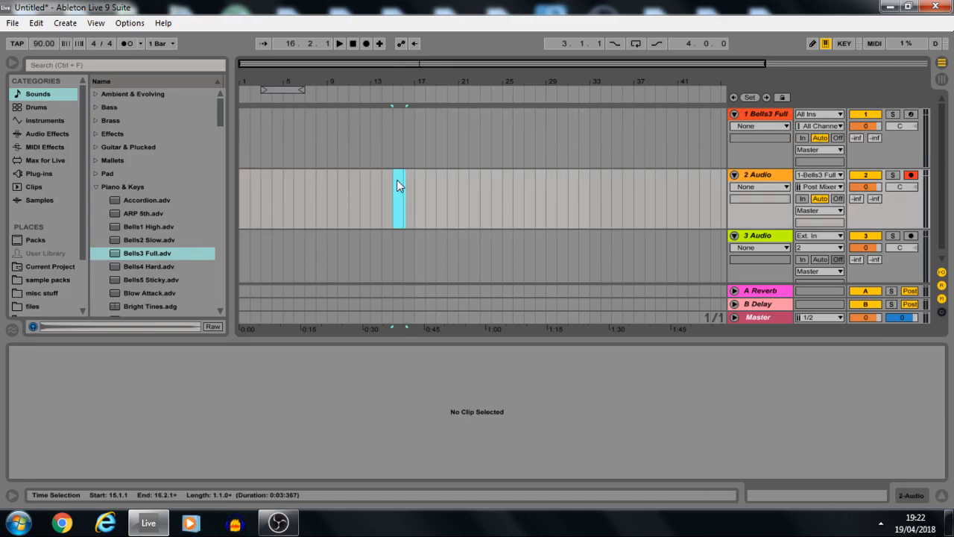